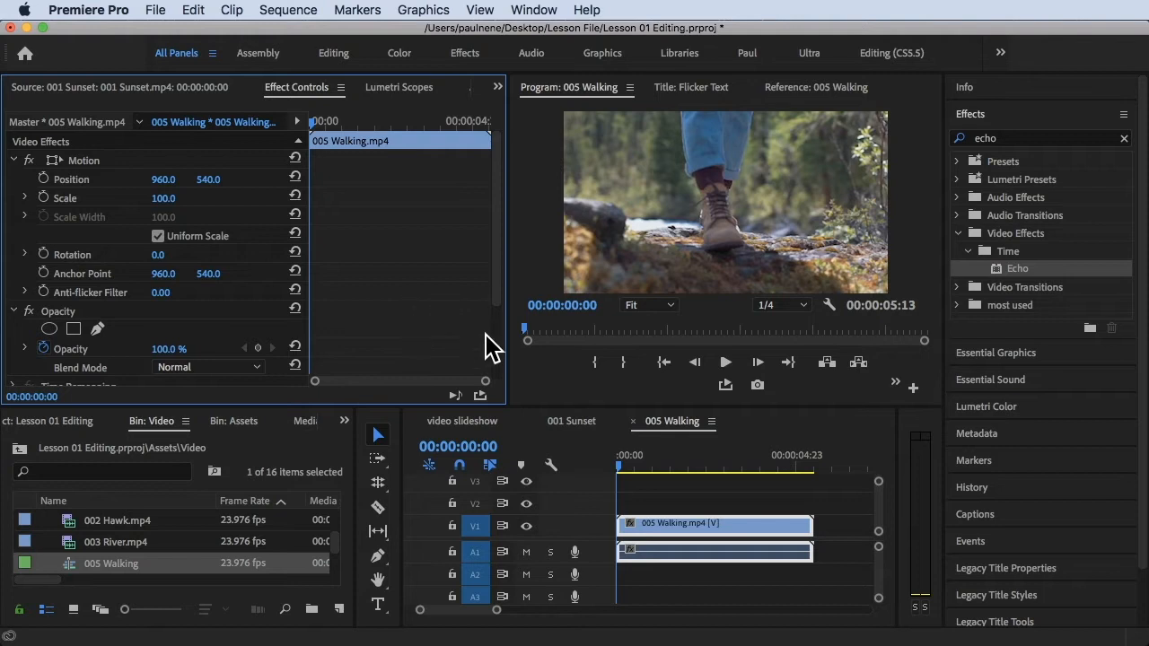
Play the 005 Walking sequence to preview the clip, then return to the start
left_click(628, 475)
key("space")
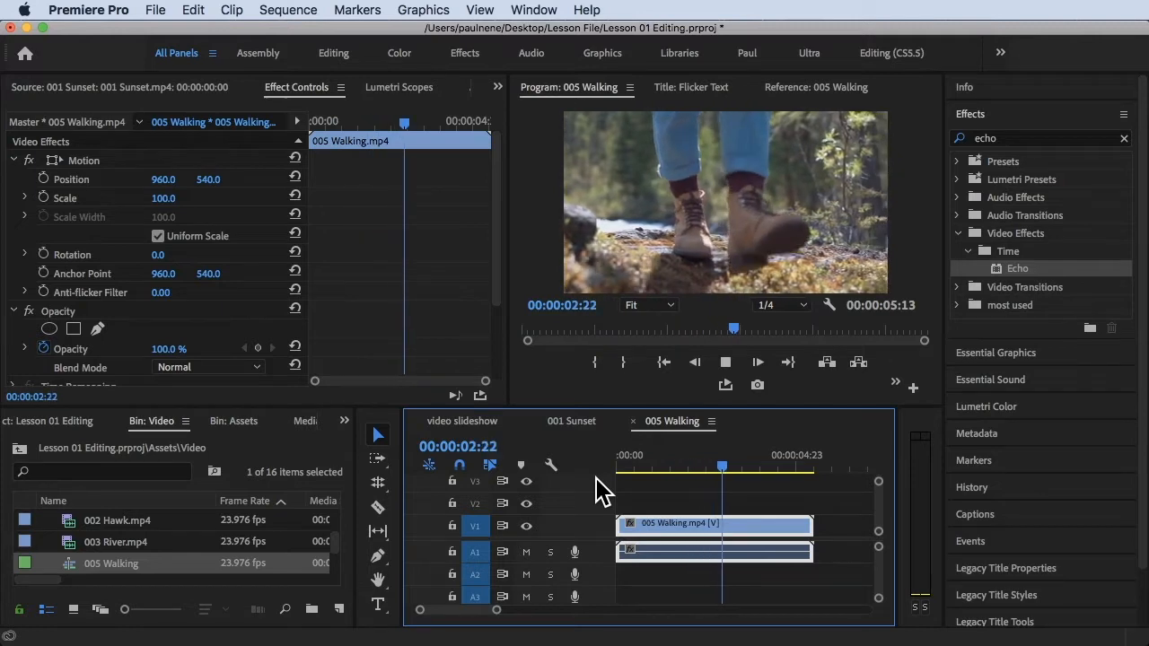
key("space")
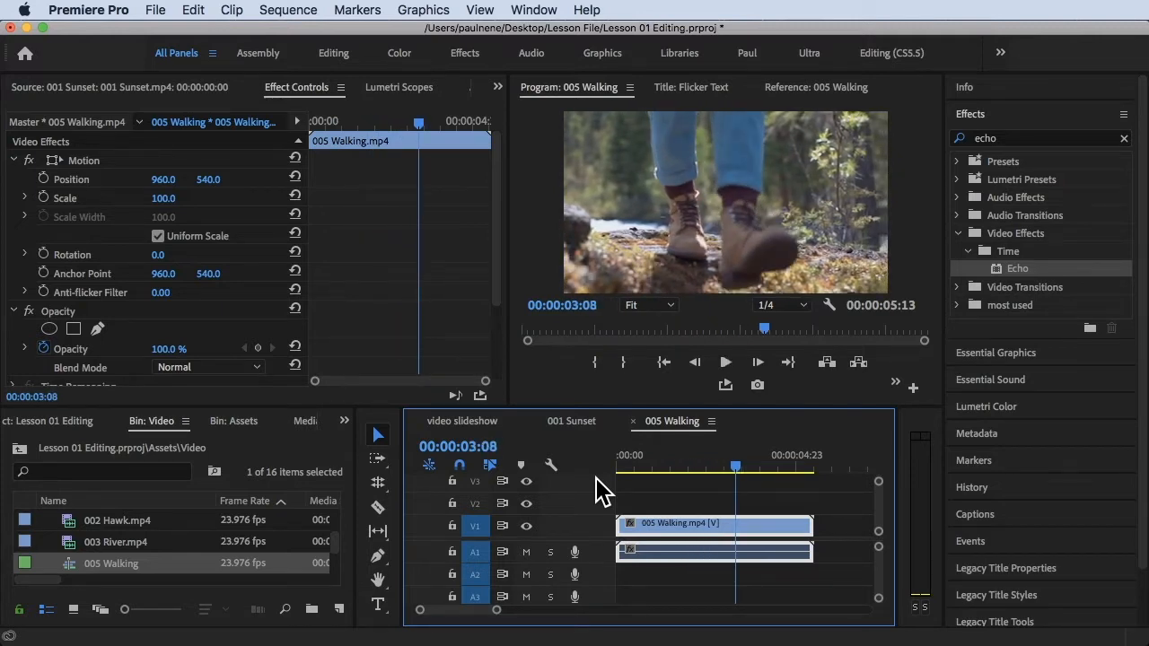
left_click_drag(661, 466, 617, 475)
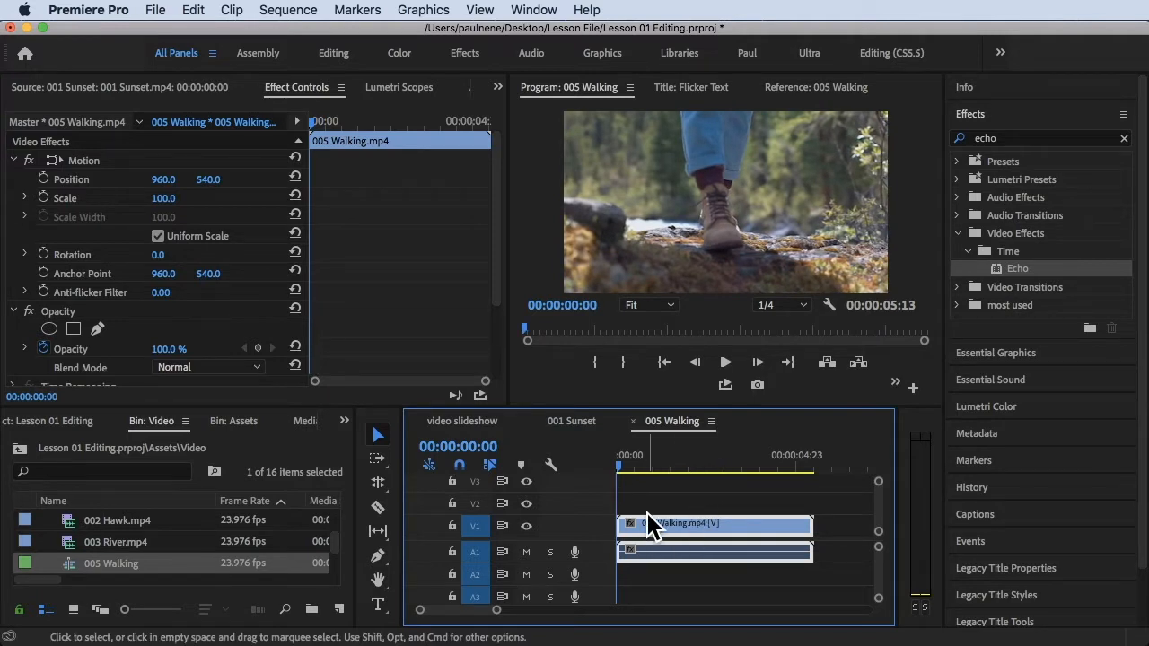
Step frame by frame to 00:00:01:07 and cut the walking clip there with the Razor tool
key("Right")
key("backslash")
left_click_drag(634, 470, 601, 456)
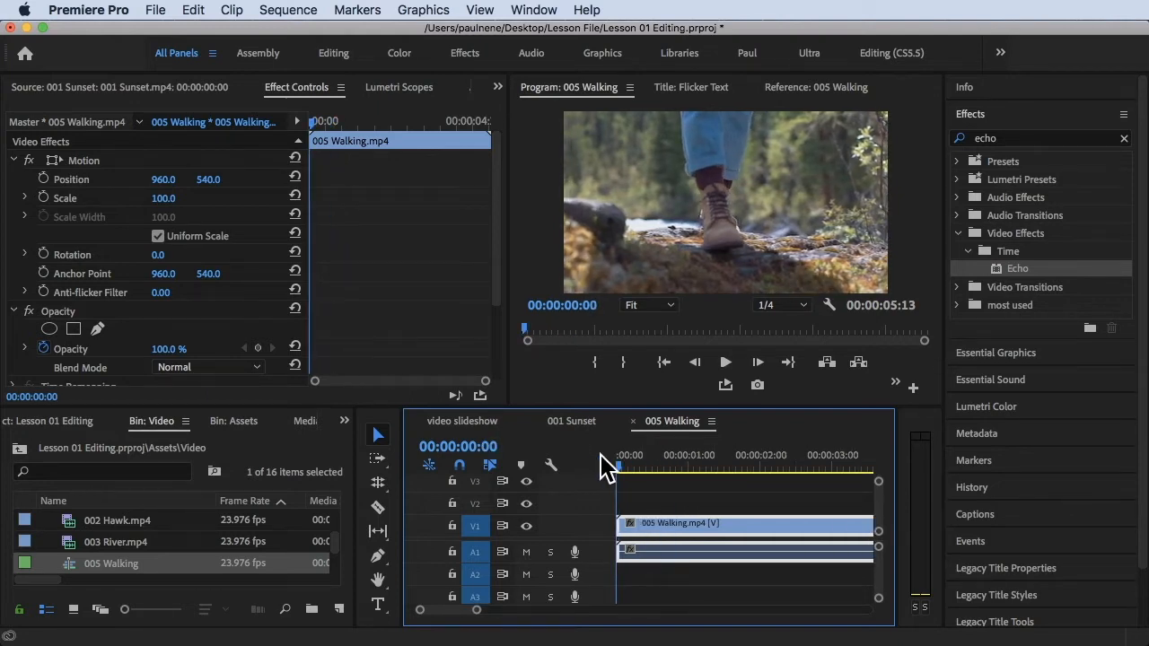
key("Right")
key("Right")
key("Right")
key("Right")
key("Right")
key("Right")
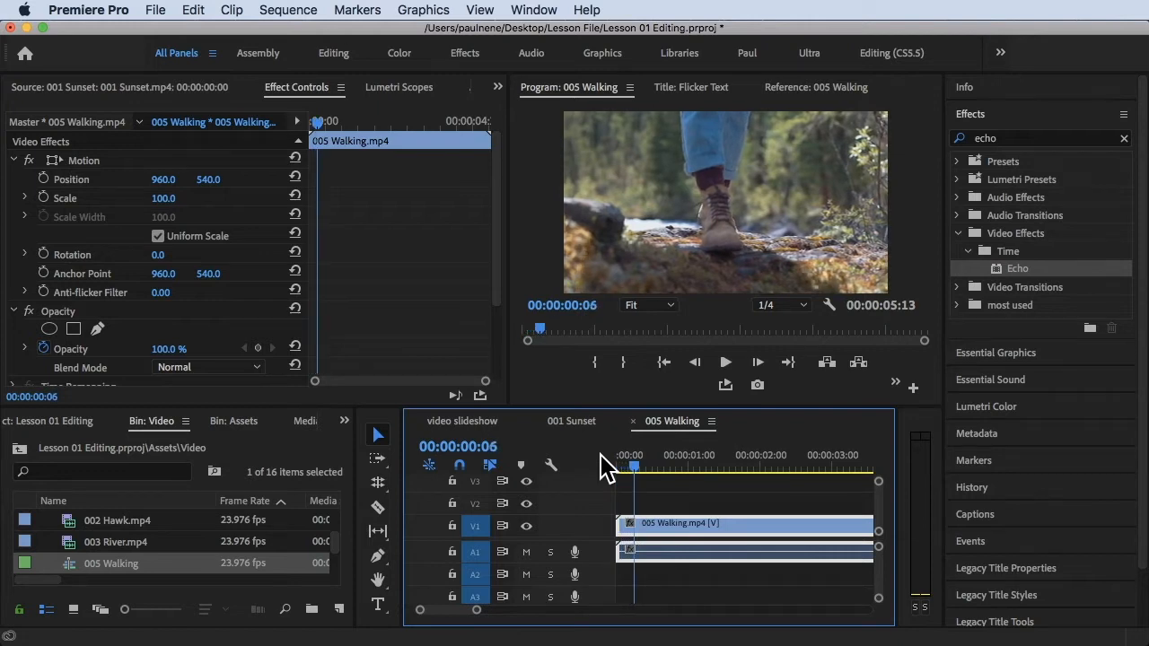
key("Right")
key("Right")
key("Right")
key("Right")
key("Right")
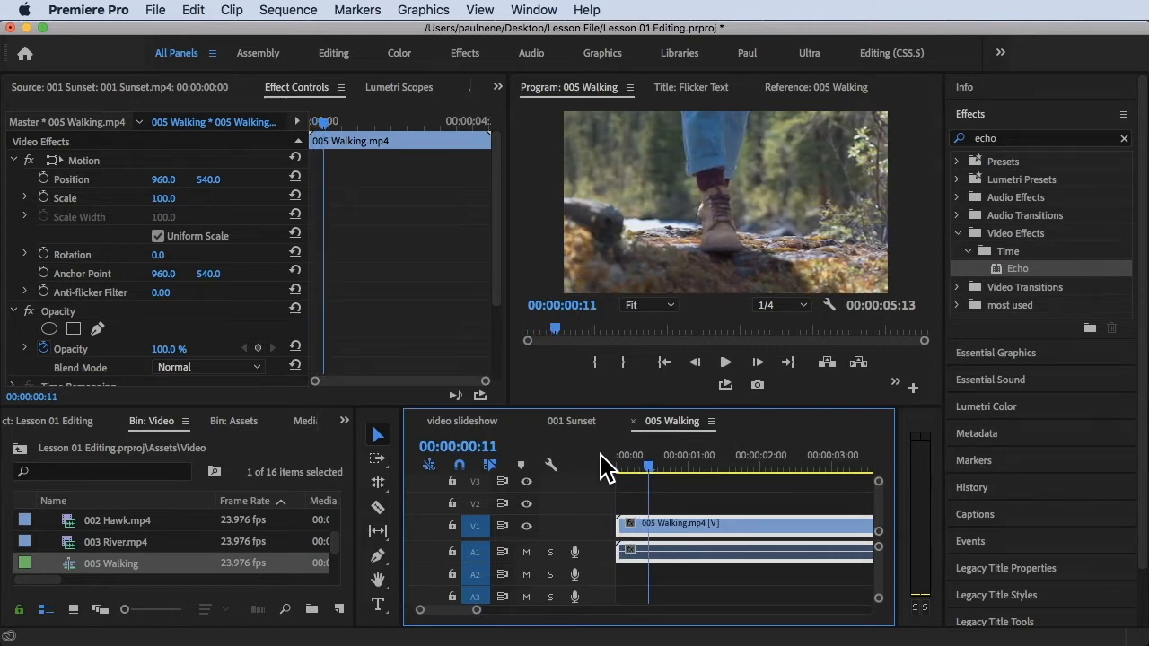
key("Right")
key("Right")
key("Right")
key("Right")
key("Right")
key("Right")
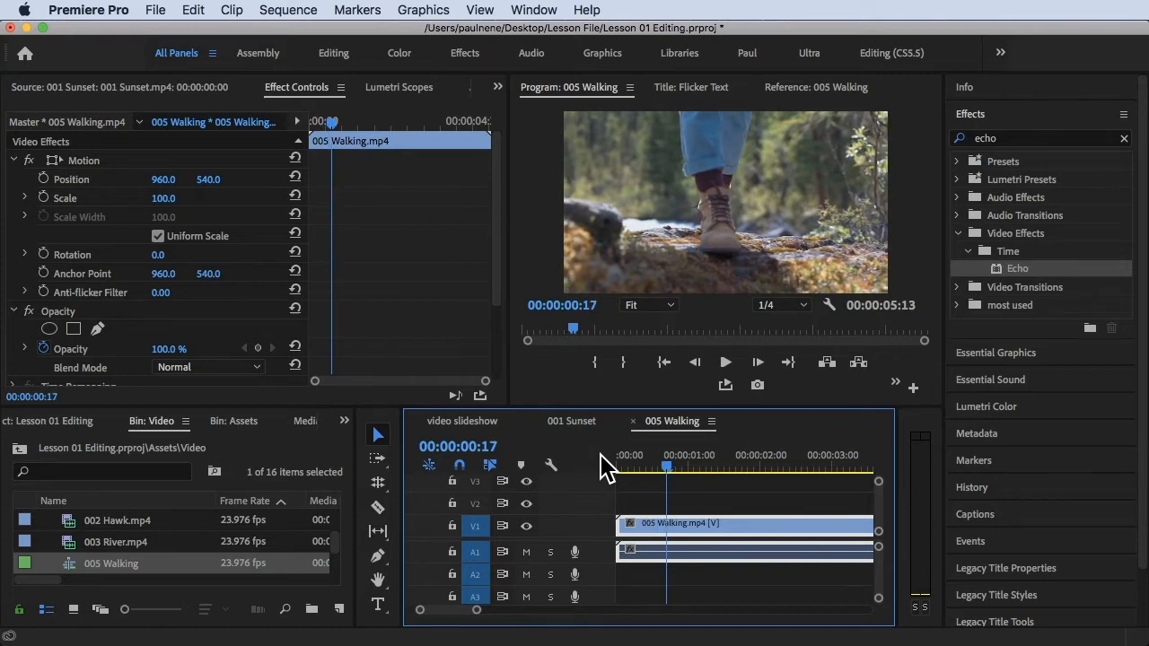
key("Right")
key("Right")
key("Right")
key("Right")
key("Right")
key("Right")
key("Right")
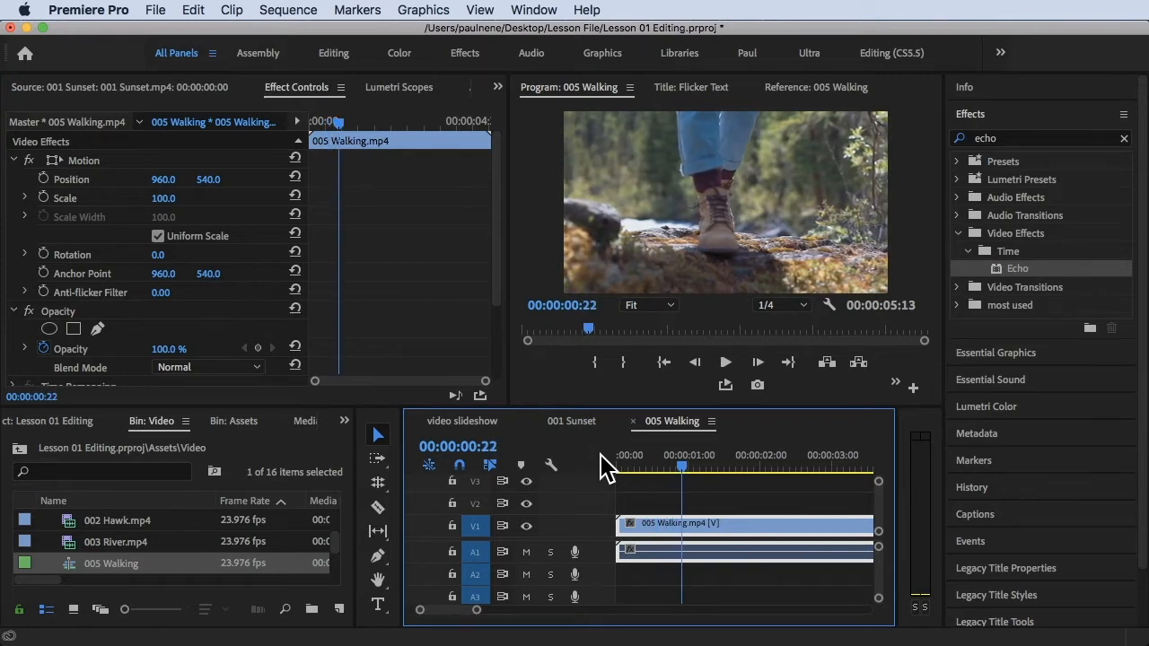
key("Right")
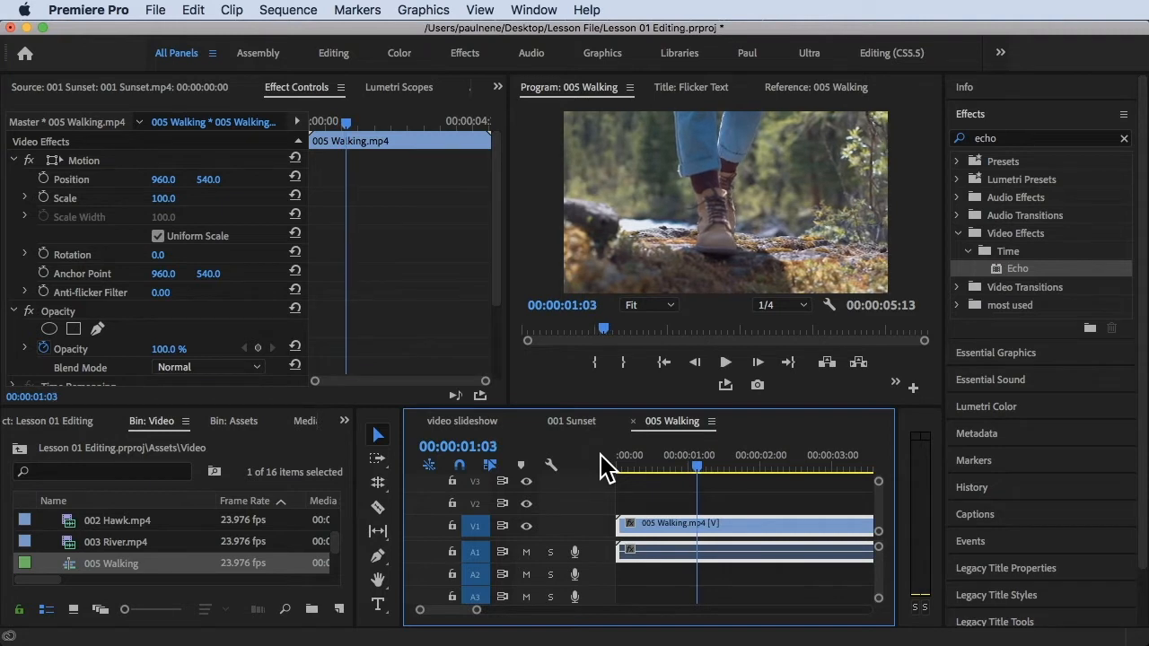
left_click_drag(607, 466, 709, 466)
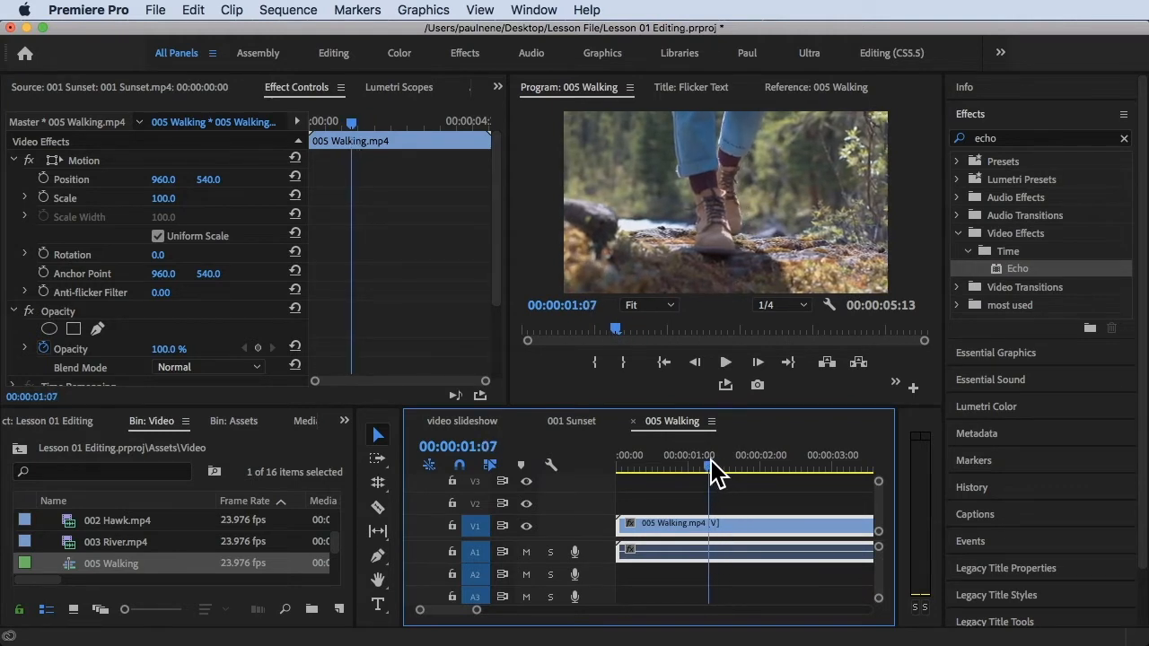
key("c")
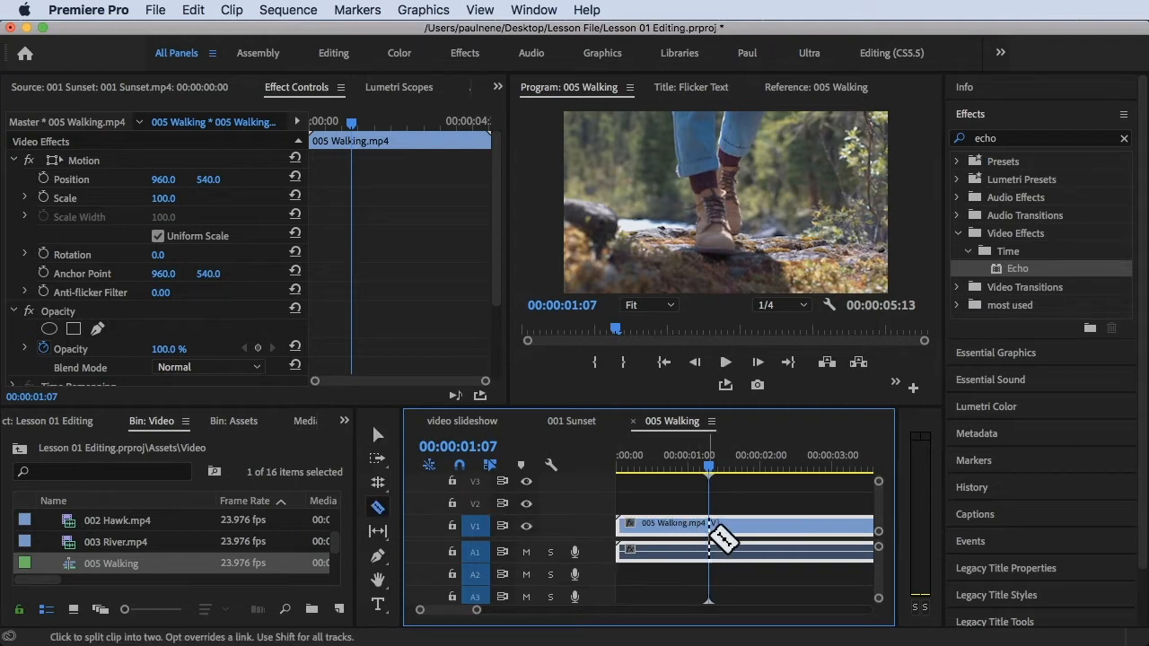
left_click(708, 530)
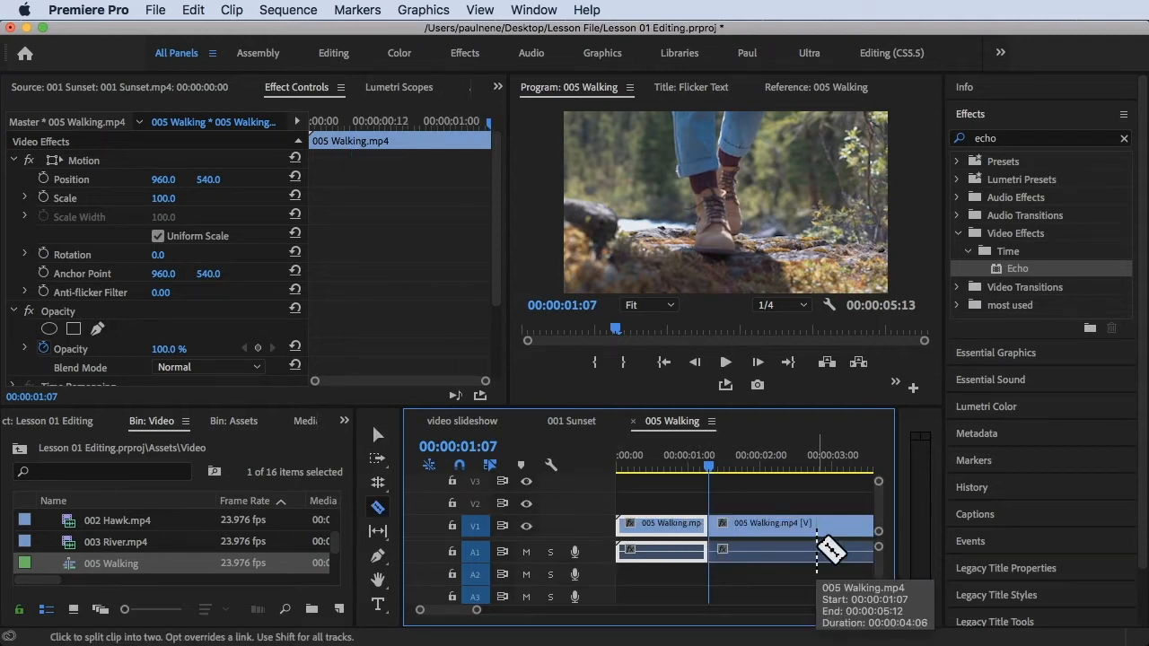
Cut the clip again at 00:00:01:08 and 00:00:01:09 to isolate single-frame pieces
key("Right")
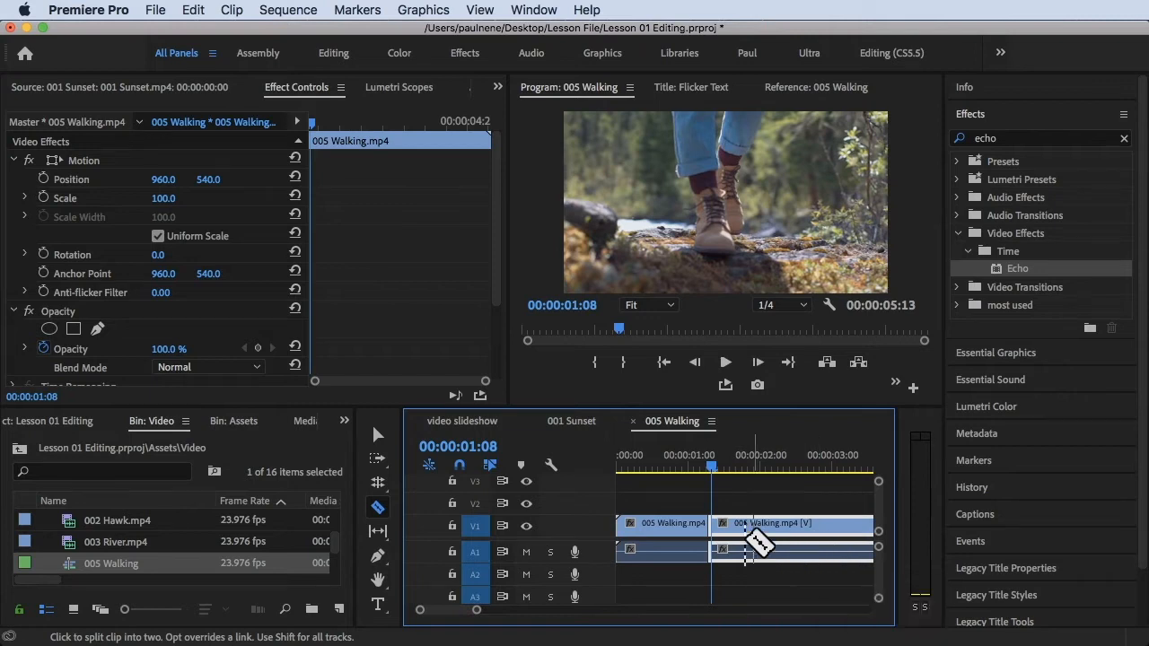
left_click(713, 530)
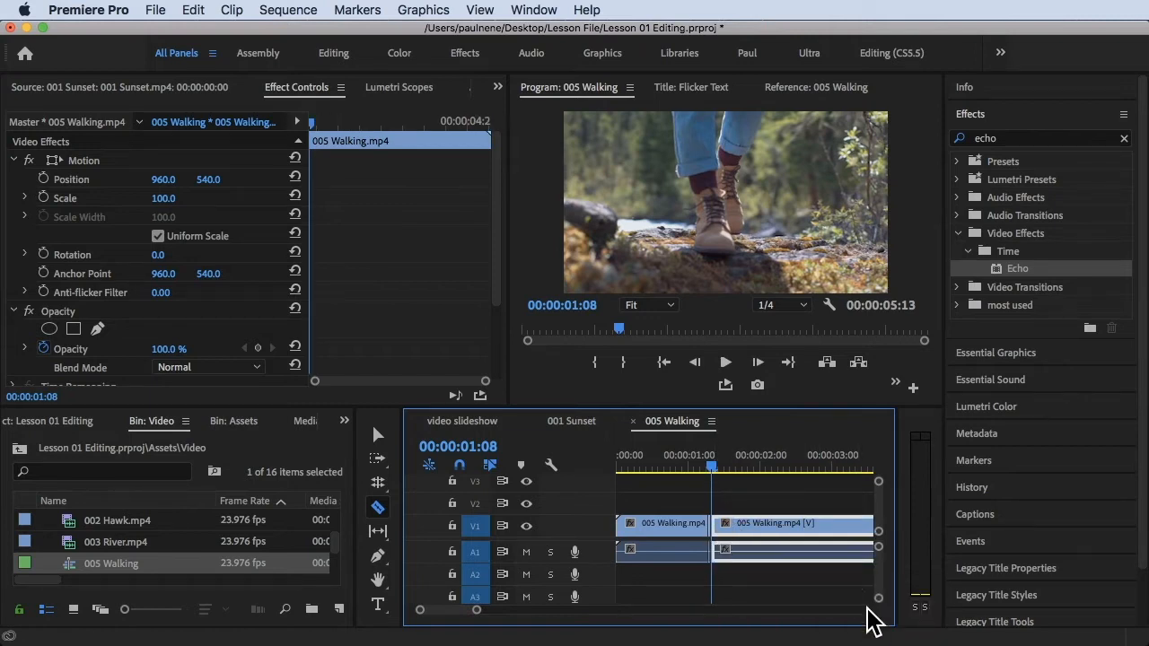
key("Right")
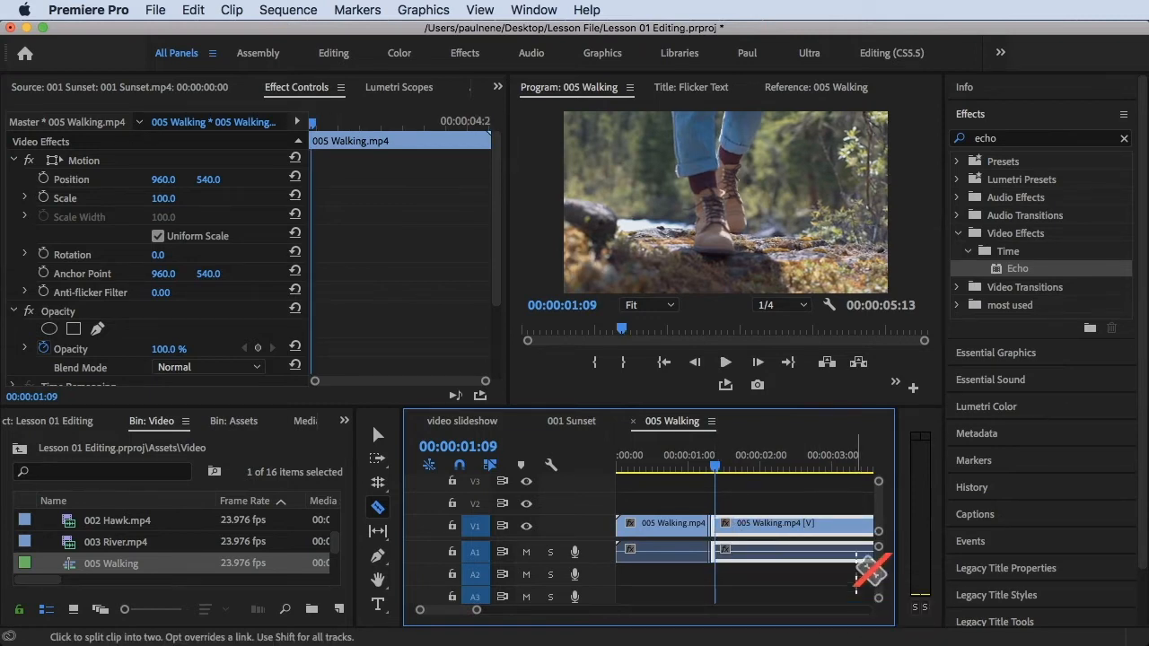
left_click(714, 527)
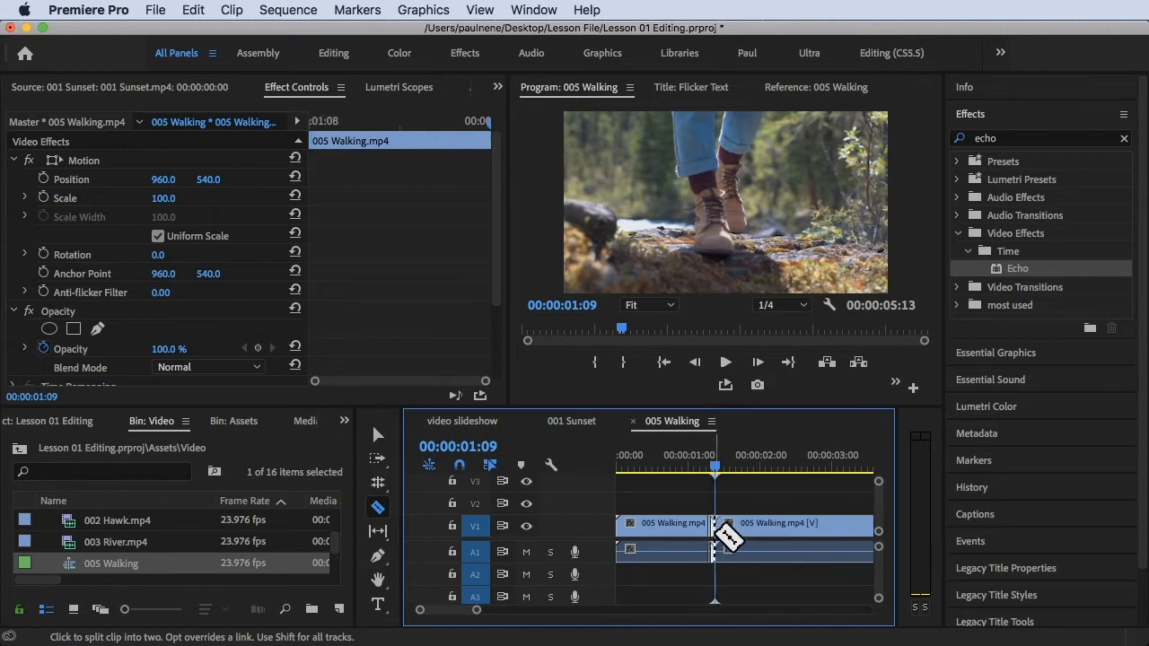
Zoom into the timeline and step back and forth across the single-frame pieces to review them
key("=")
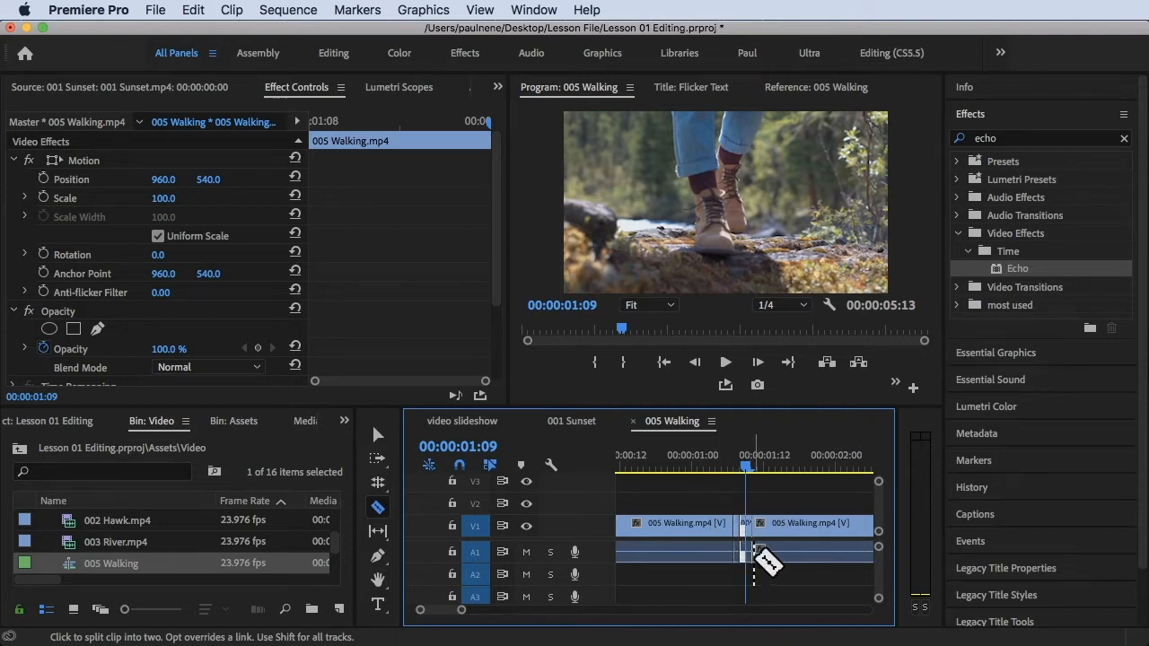
key("=")
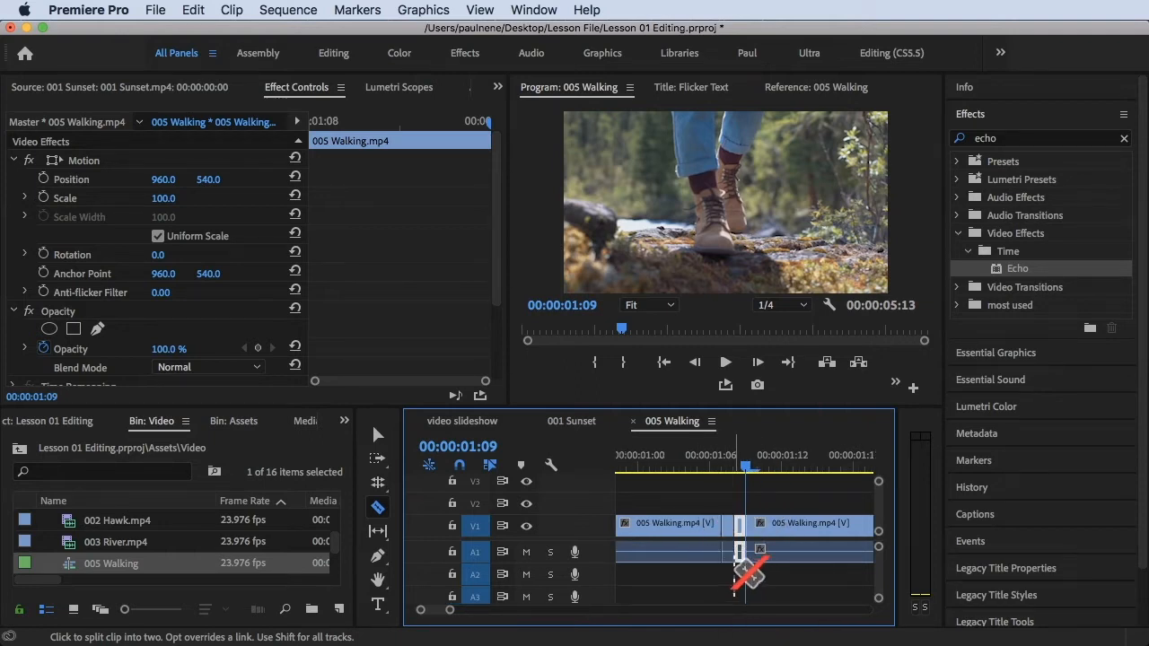
key("v")
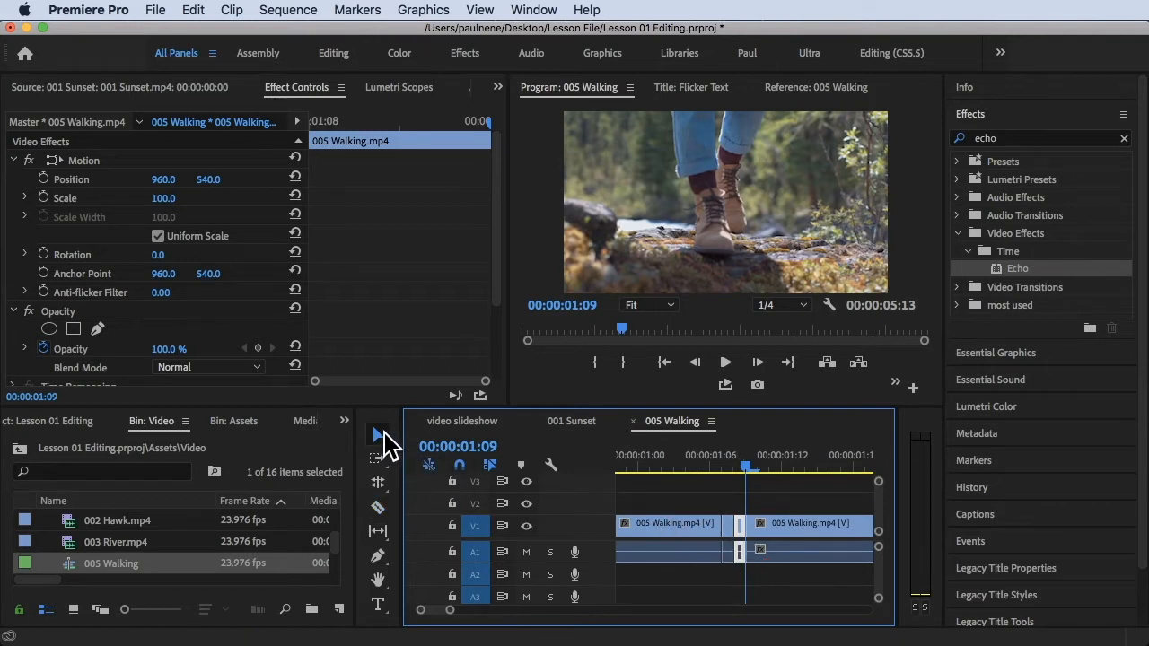
left_click_drag(743, 464, 724, 462)
key("Right")
key("Right")
key("Left")
key("Left")
key("Right")
key("Right")
key("Left")
key("Left")
key("Right")
key("Right")
key("Left")
key("Left")
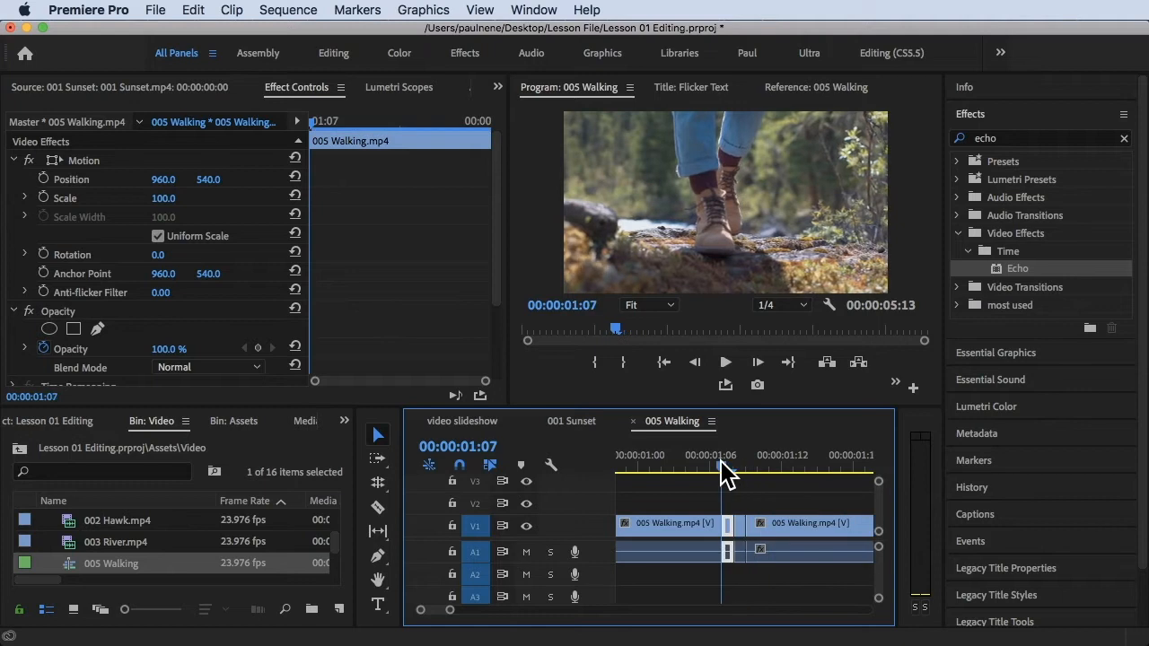
left_click_drag(725, 473, 746, 467)
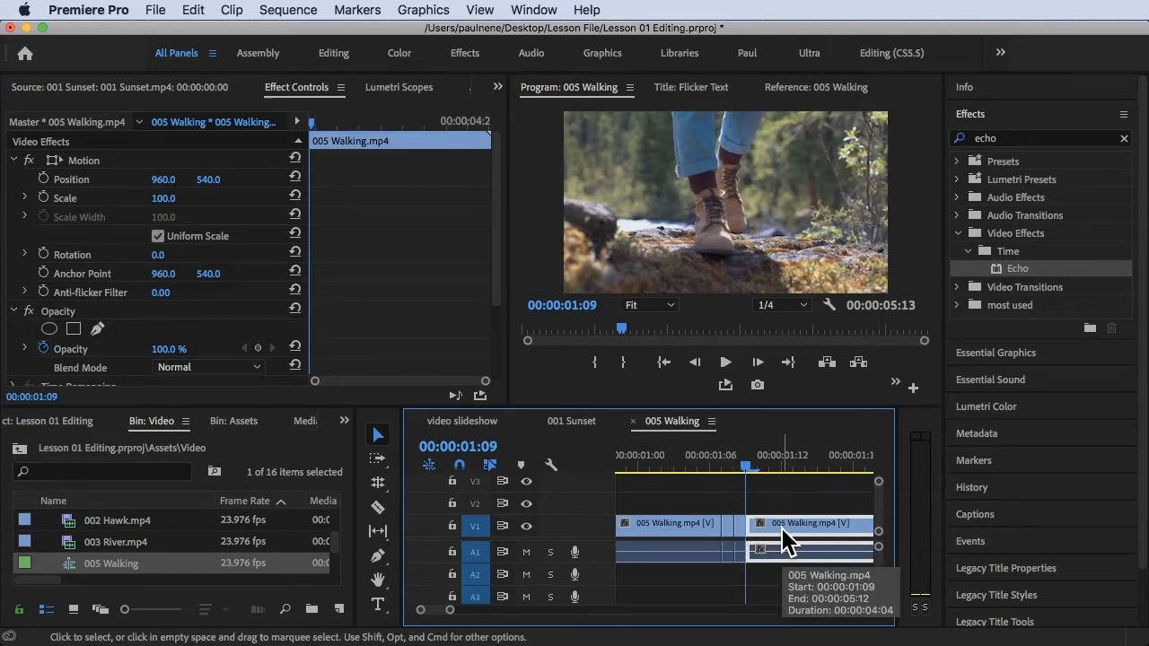
Shift all clips after 00:00:01:09 to the right with Track Select Forward to open a gap
key("a")
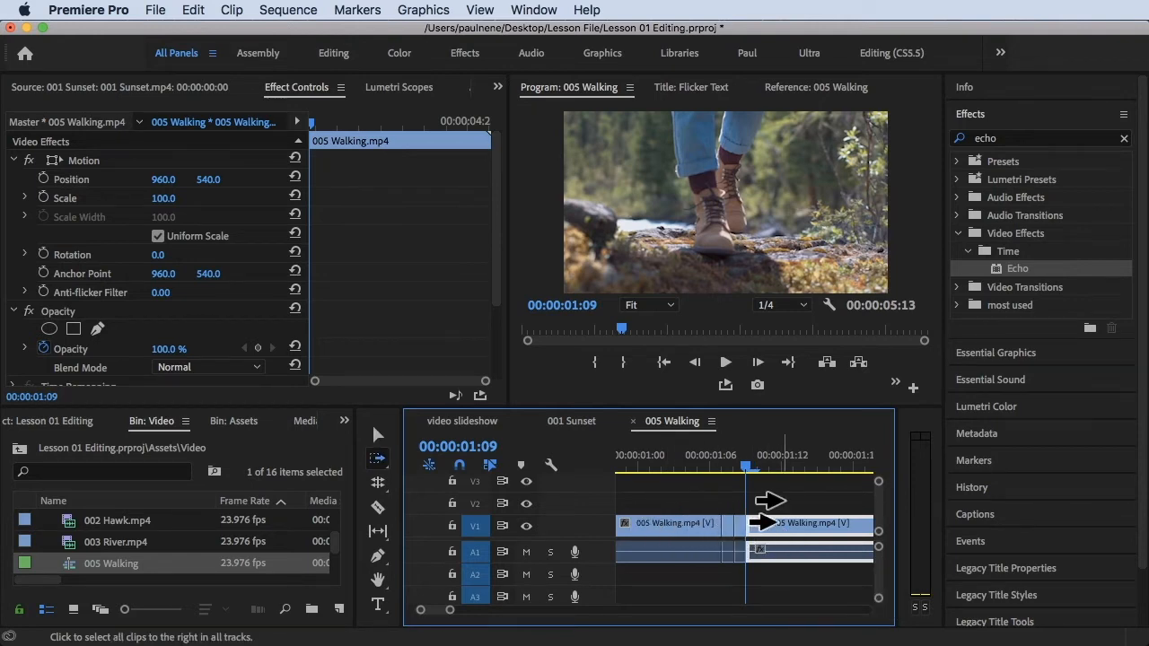
left_click_drag(758, 523, 814, 537)
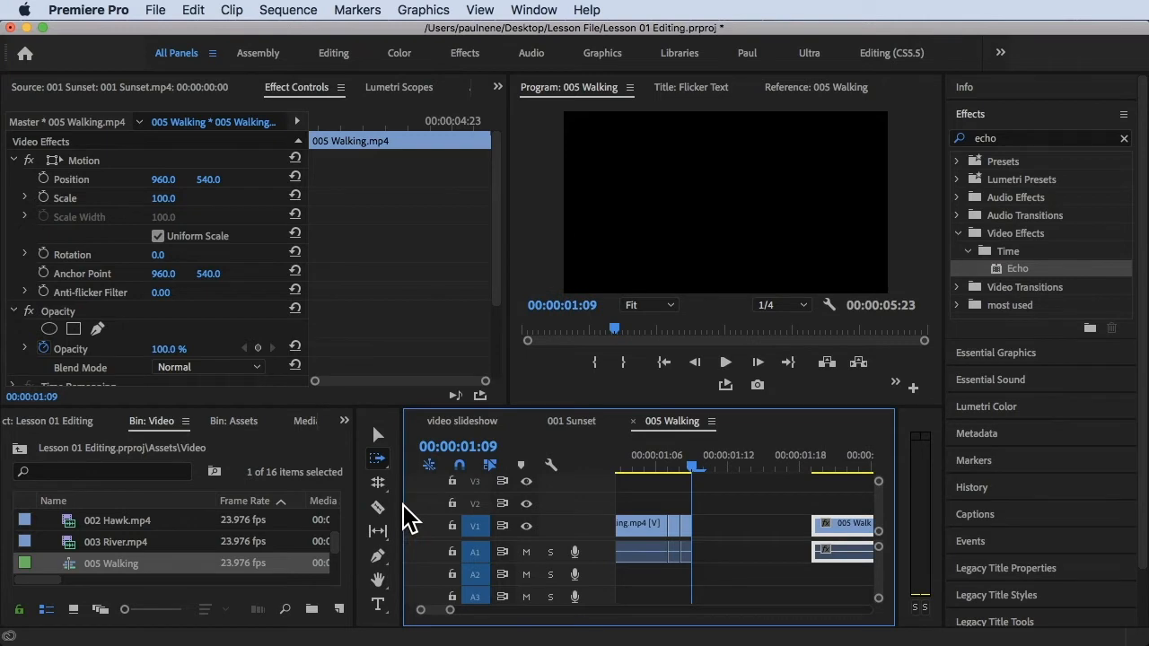
Select the single-frame clips and paste copies of them four times into the gap after the playhead
left_click_drag(401, 506, 292, 508)
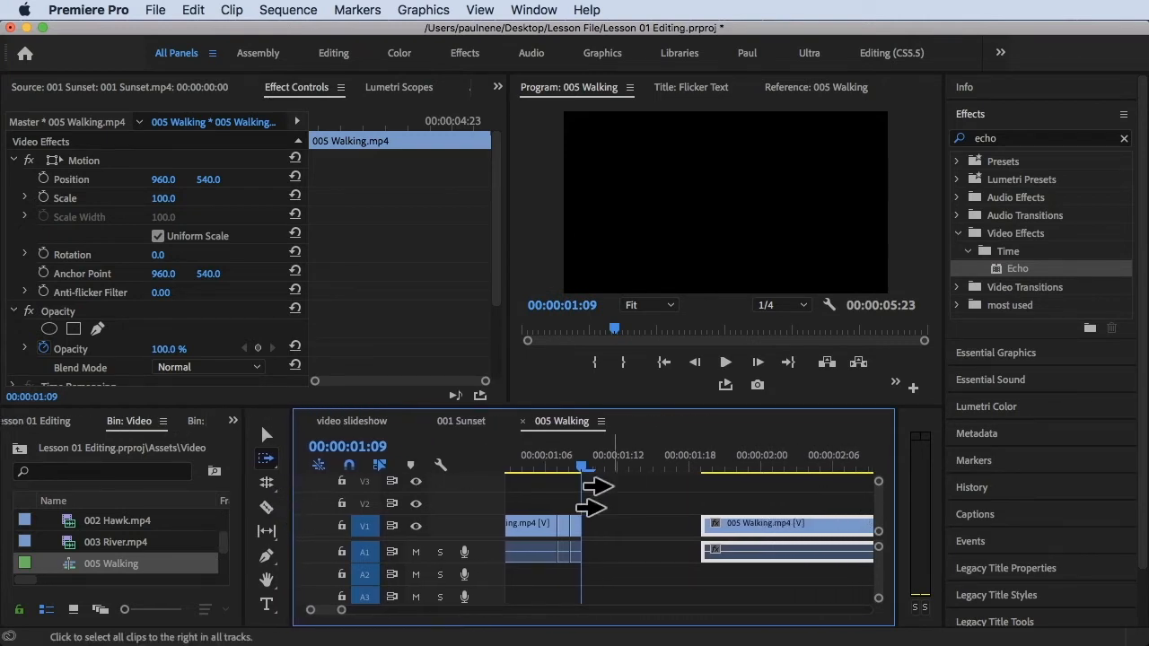
key("v")
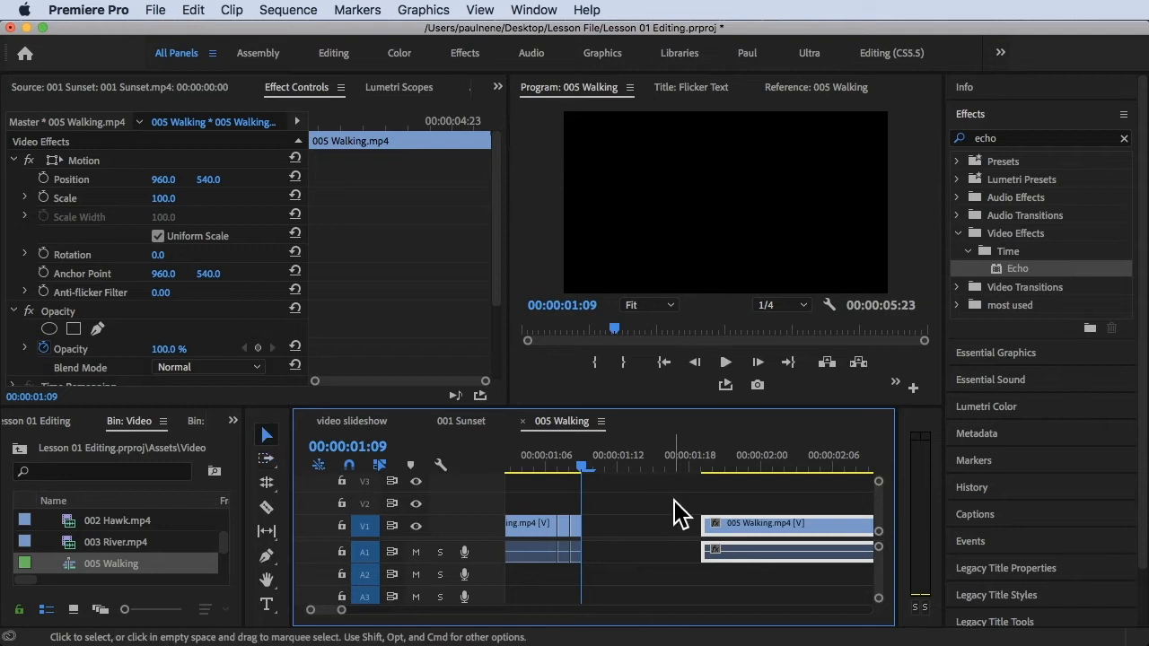
left_click(272, 437)
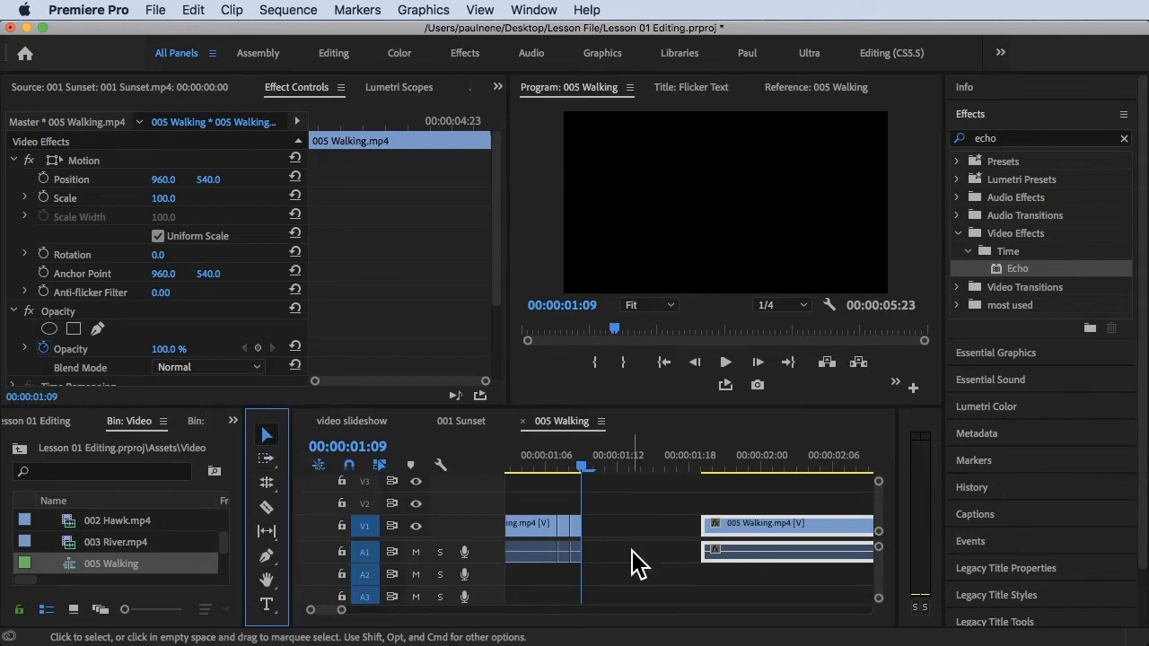
left_click_drag(620, 570, 562, 509)
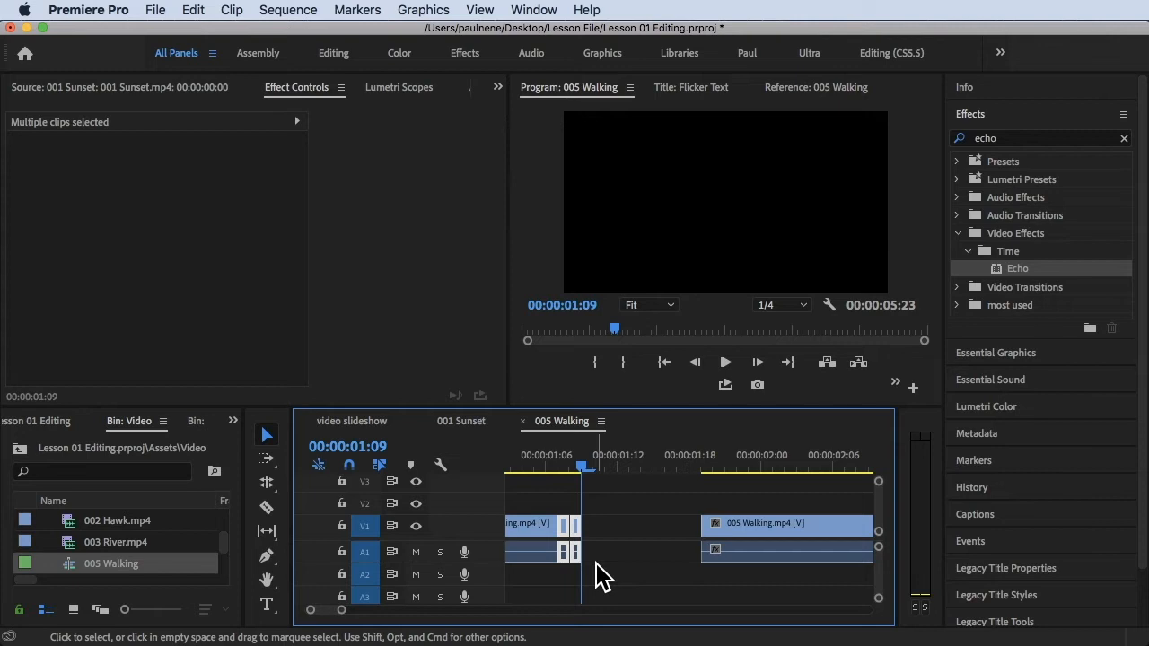
key("super+v")
key("super+v")
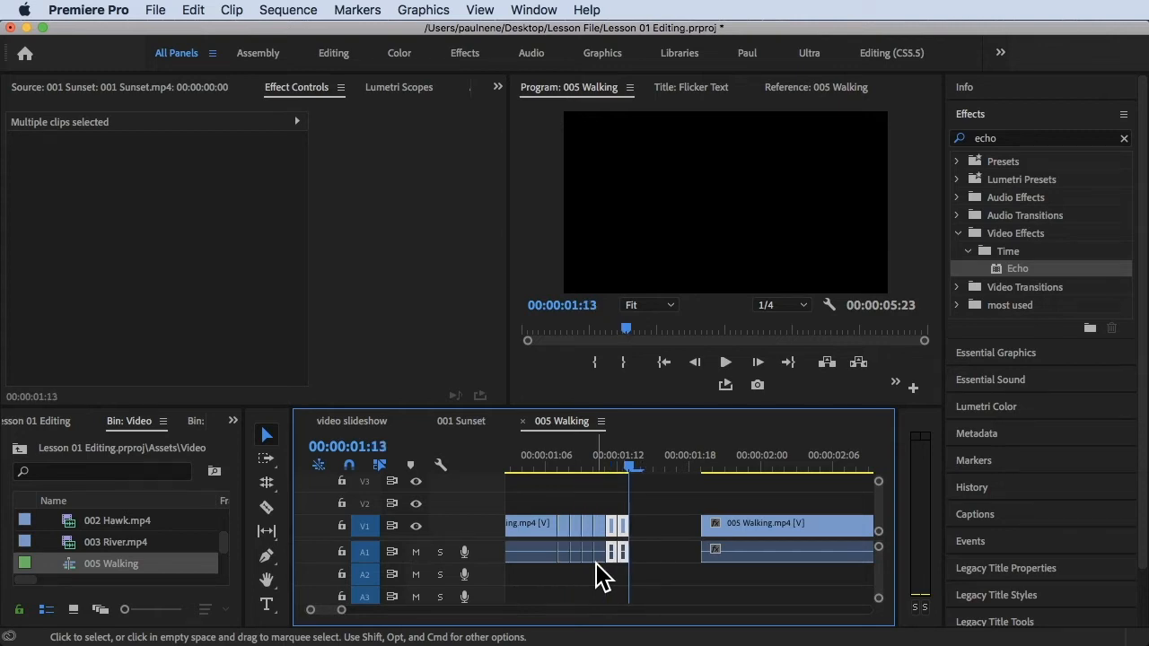
left_click(365, 505)
key("super+v")
key("super+v")
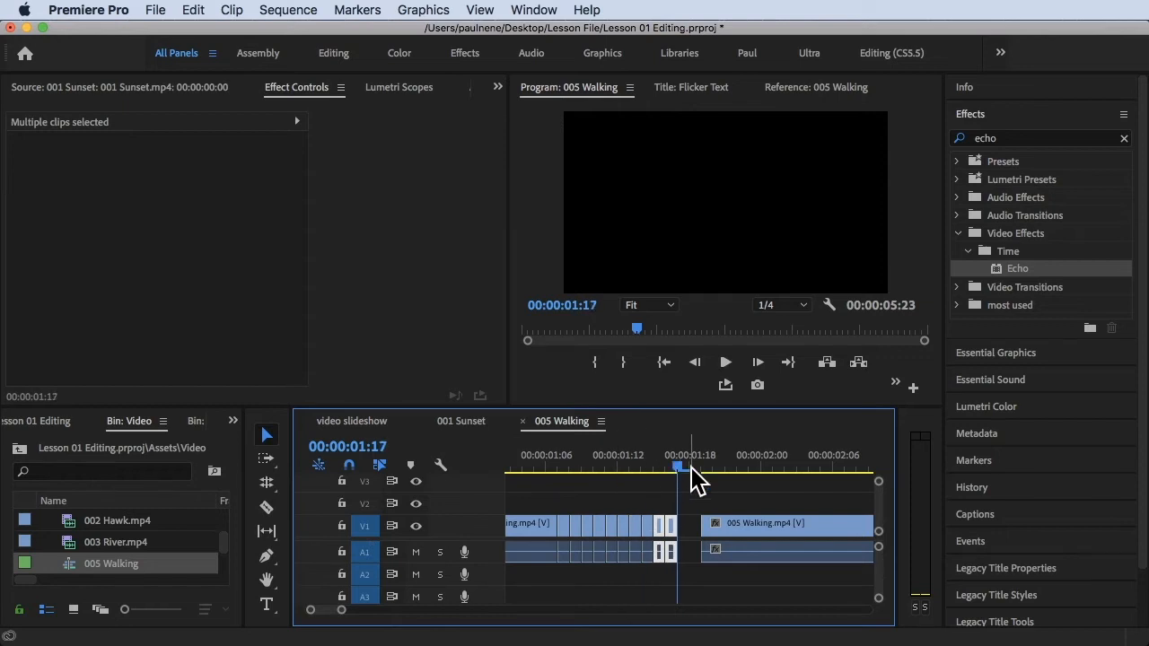
Move the following clip further right and play the repeated-frame section from the start
left_click_drag(715, 531, 764, 531)
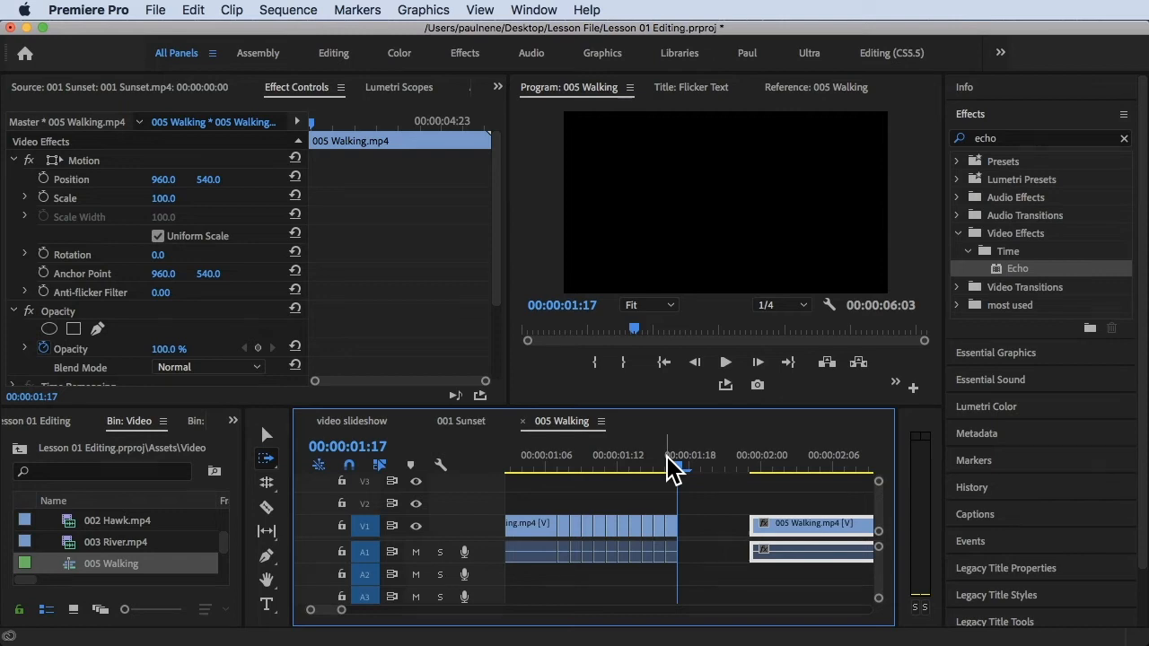
left_click_drag(685, 467, 519, 463)
key("space")
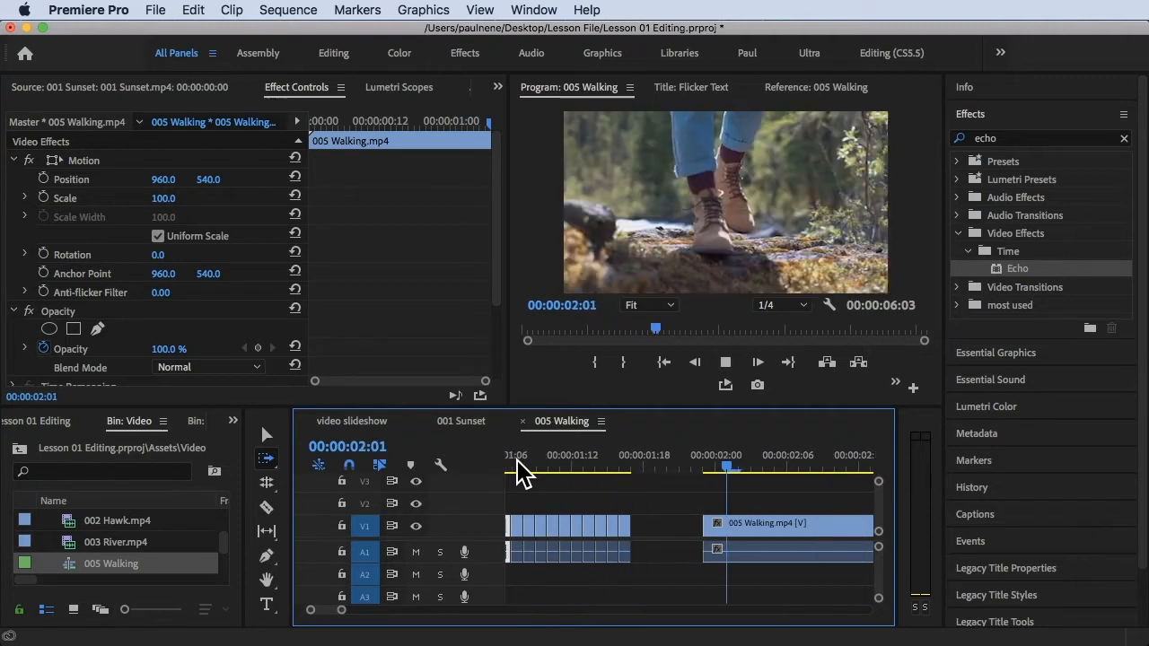
key("space")
Slide the following walking clip left to close the gap after the pasted frames
scroll(584, 566, "left", 2)
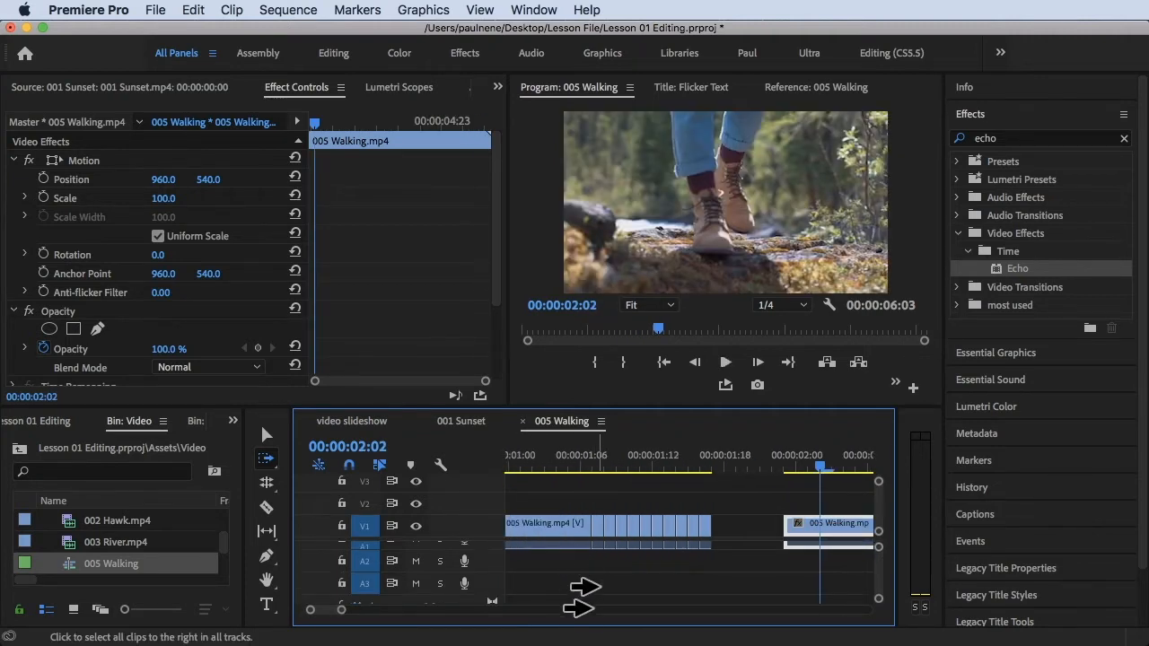
scroll(592, 583, "up", 1)
left_click_drag(807, 541, 730, 533)
left_click(704, 458)
left_click_drag(704, 454, 735, 457)
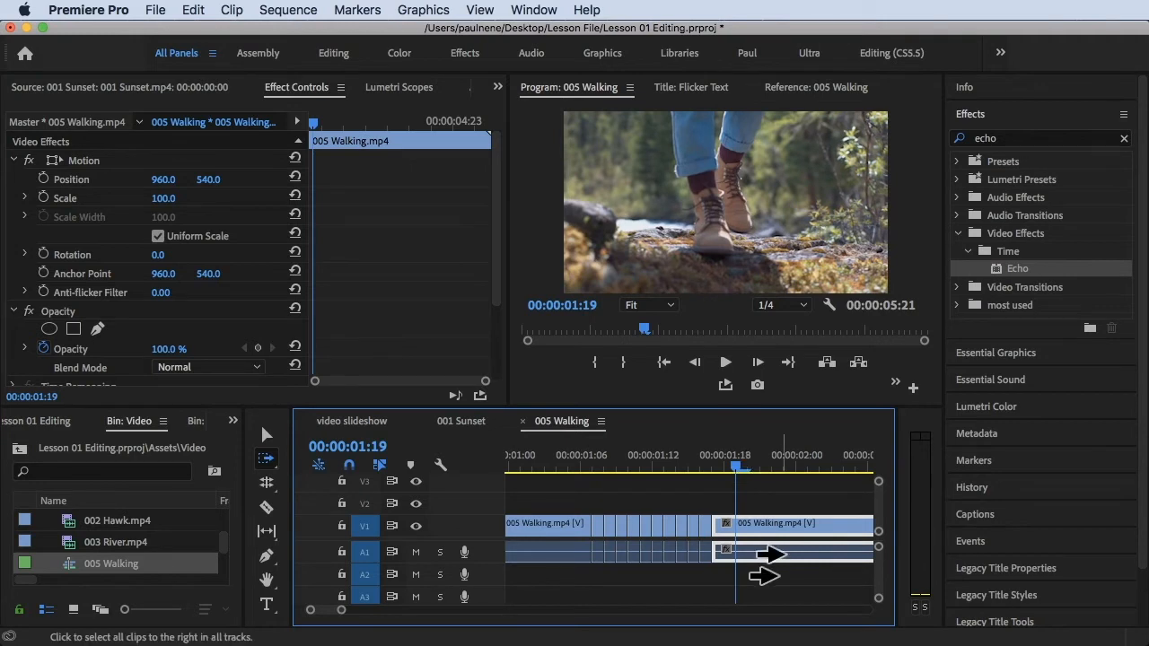
left_click_drag(736, 535, 772, 539)
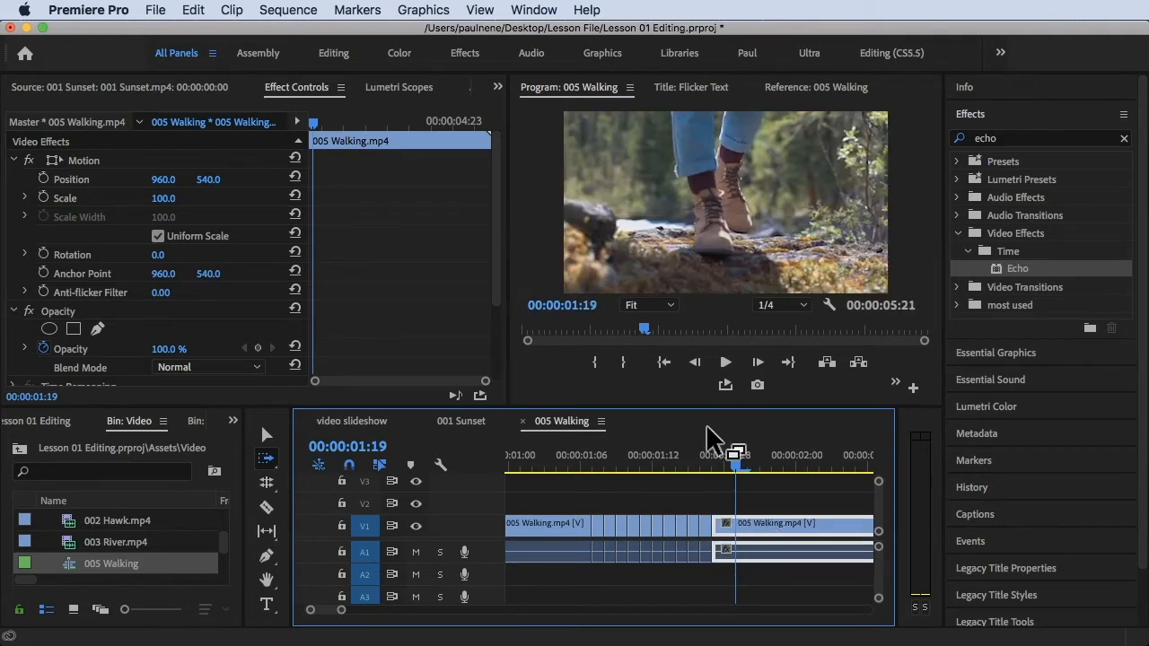
left_click(711, 455)
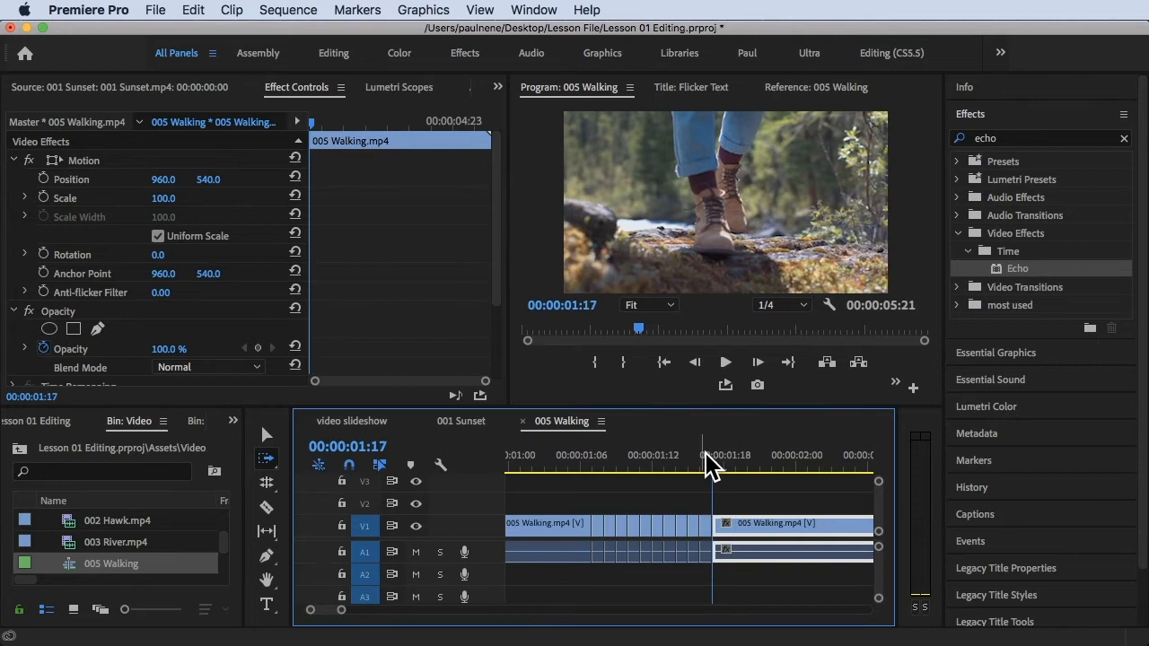
Step the playhead forward to 00:00:02:17 and cut the walking clip there with the Razor tool
key("Right")
key("Right")
key("Right")
key("Right")
key("Right")
key("Right")
key("Right")
key("Right")
key("Right")
key("Right")
key("Right")
key("Right")
key("Right")
key("Right")
key("Right")
key("Right")
key("Right")
key("Right")
key("Right")
key("Right")
key("Right")
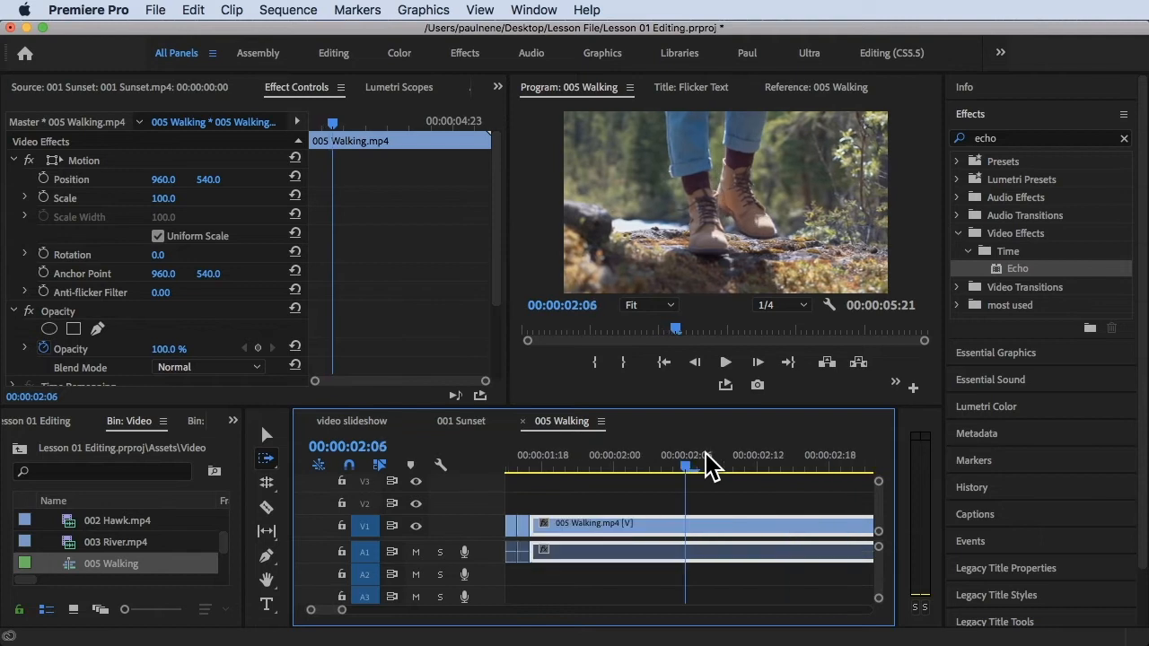
key("Right")
key("Right")
key("Right")
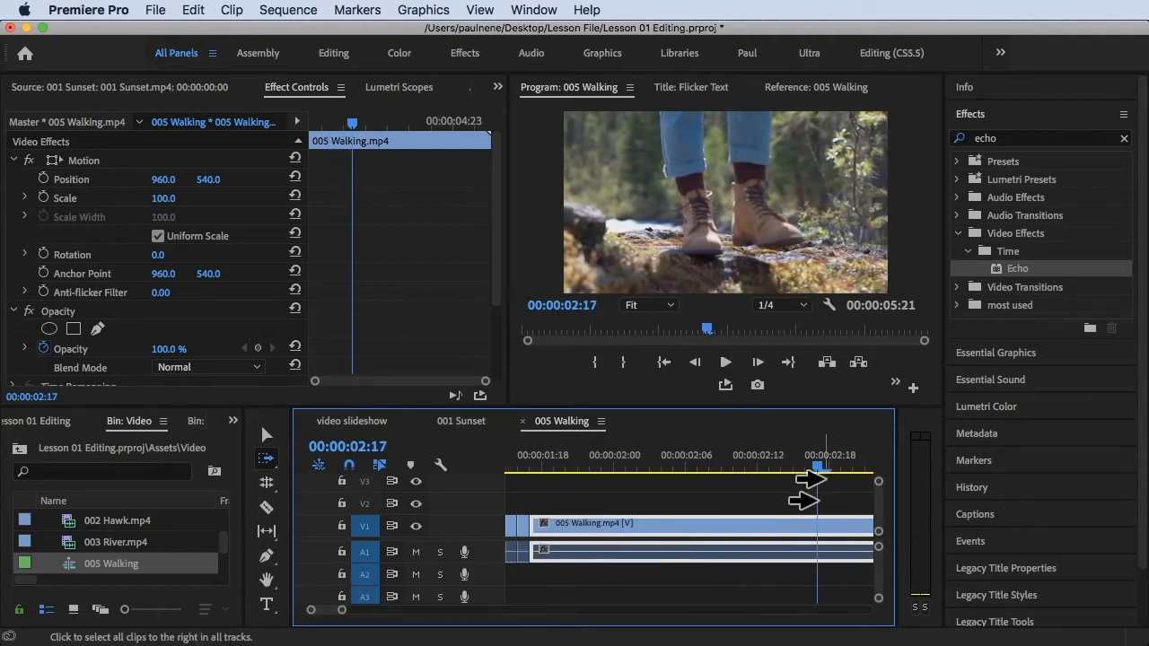
scroll(818, 488, "right", 2)
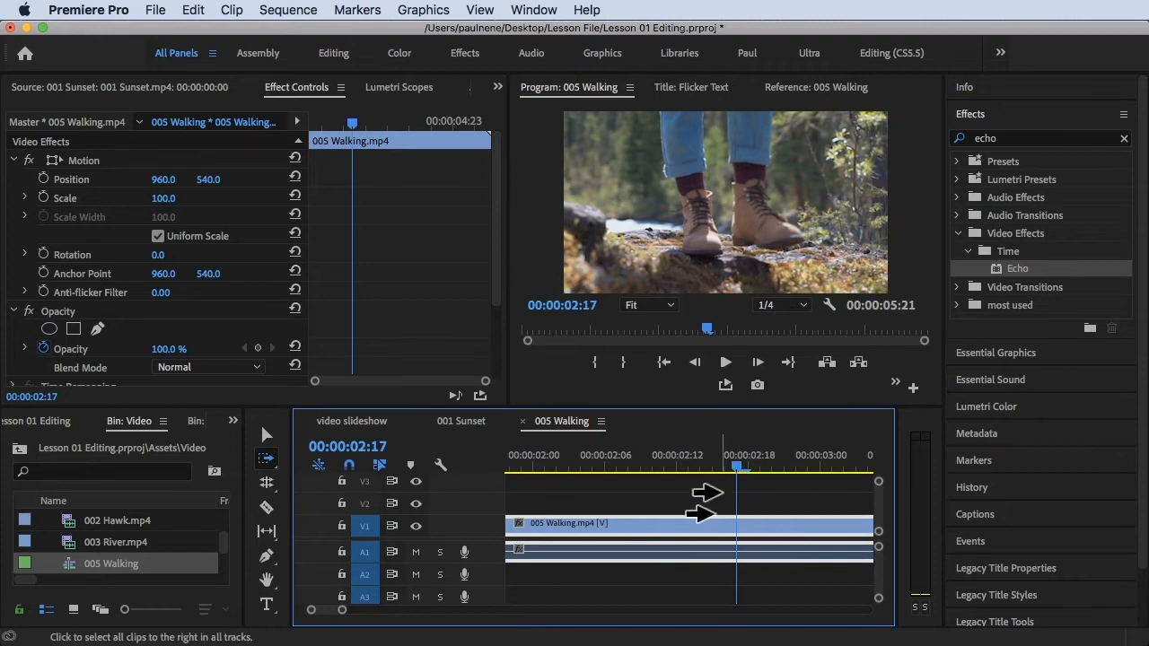
key("c")
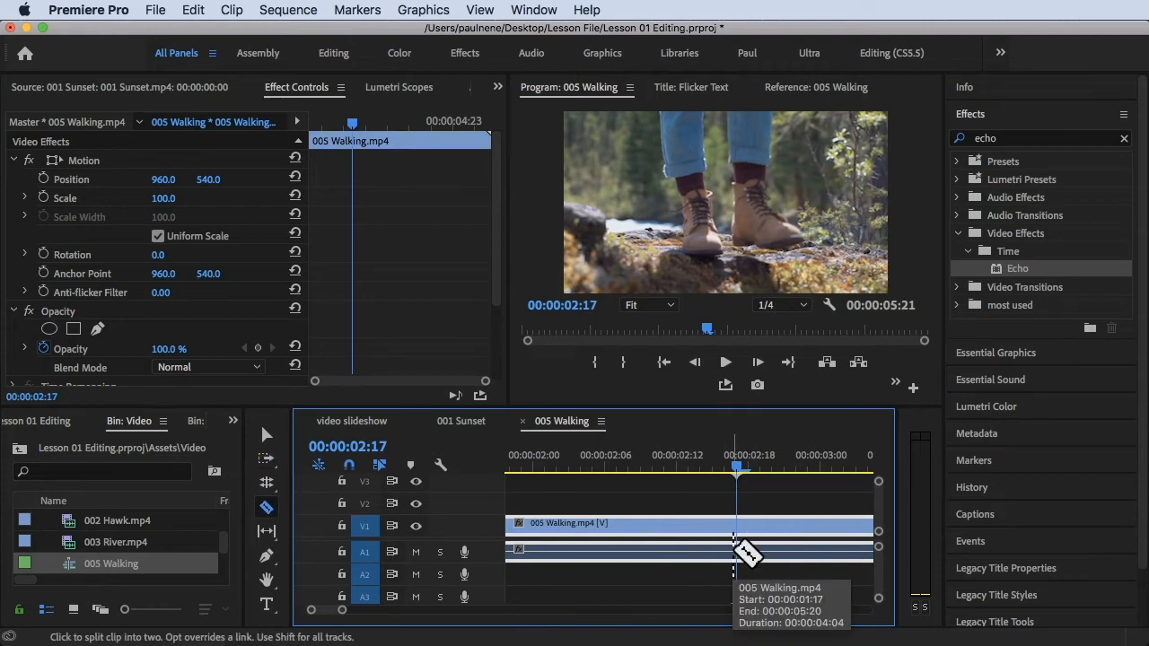
left_click(736, 537)
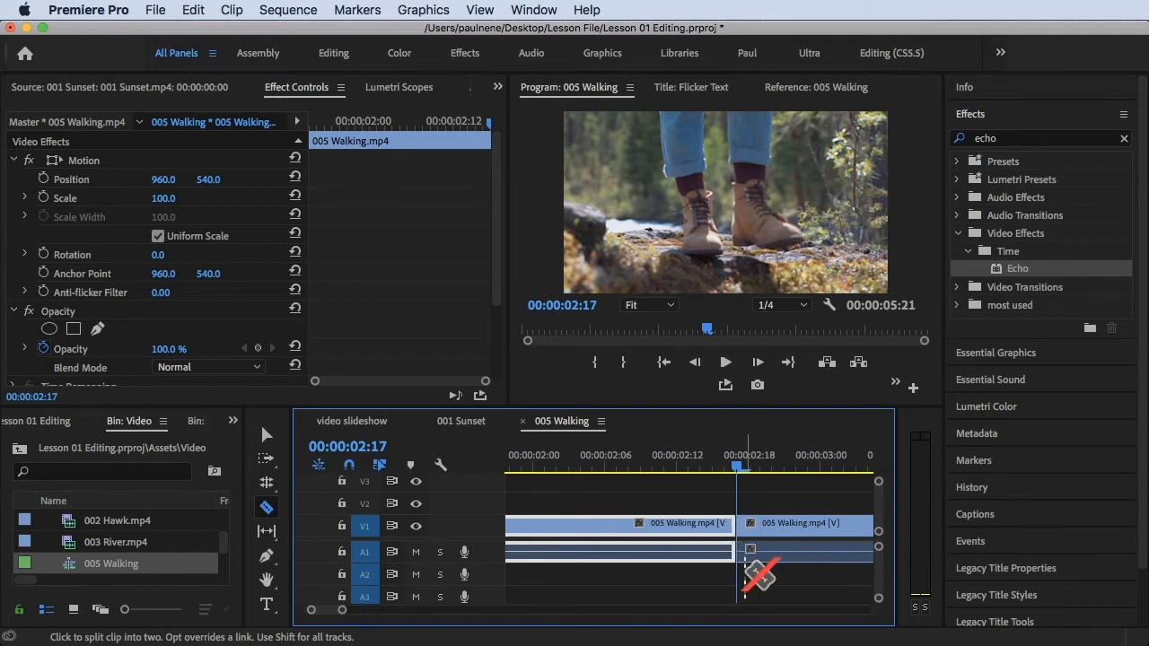
Cut the walking clip at 00:00:02:18, 00:00:02:20 and 00:00:02:21 to isolate single frames
key("Right")
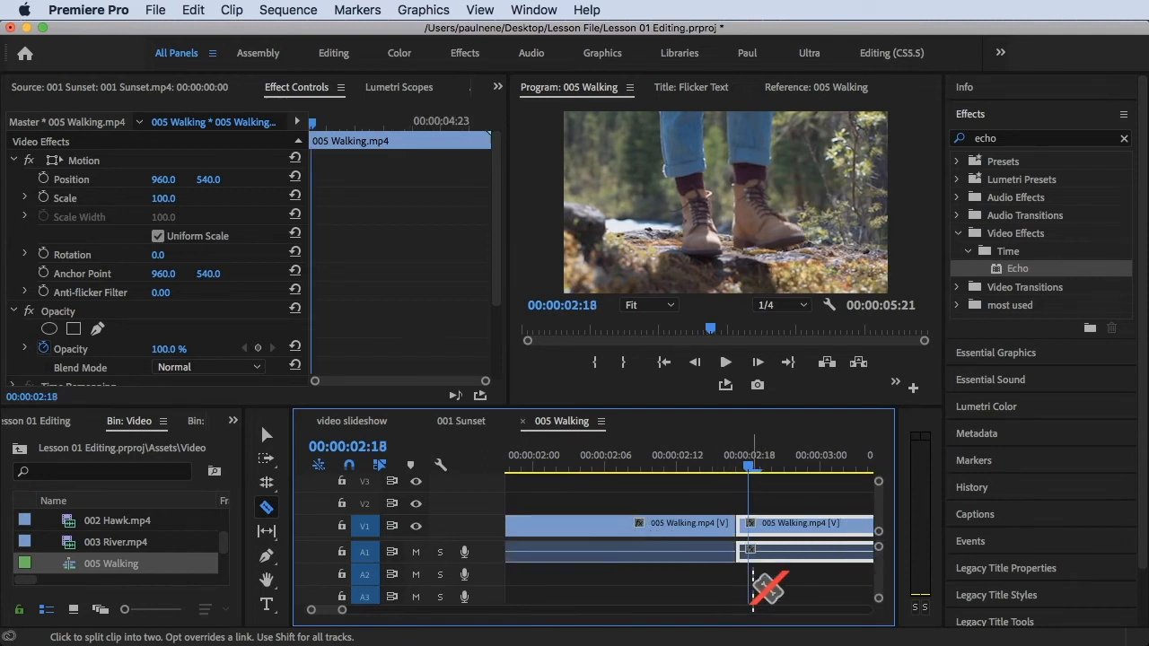
left_click(750, 529)
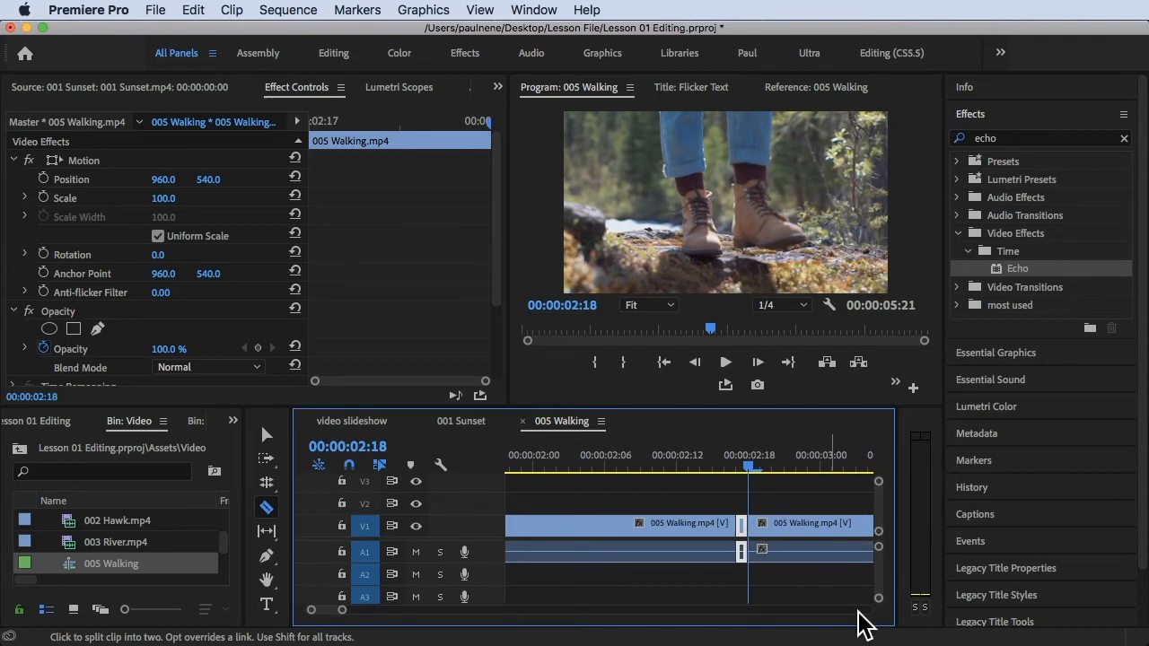
key("Right")
key("Left")
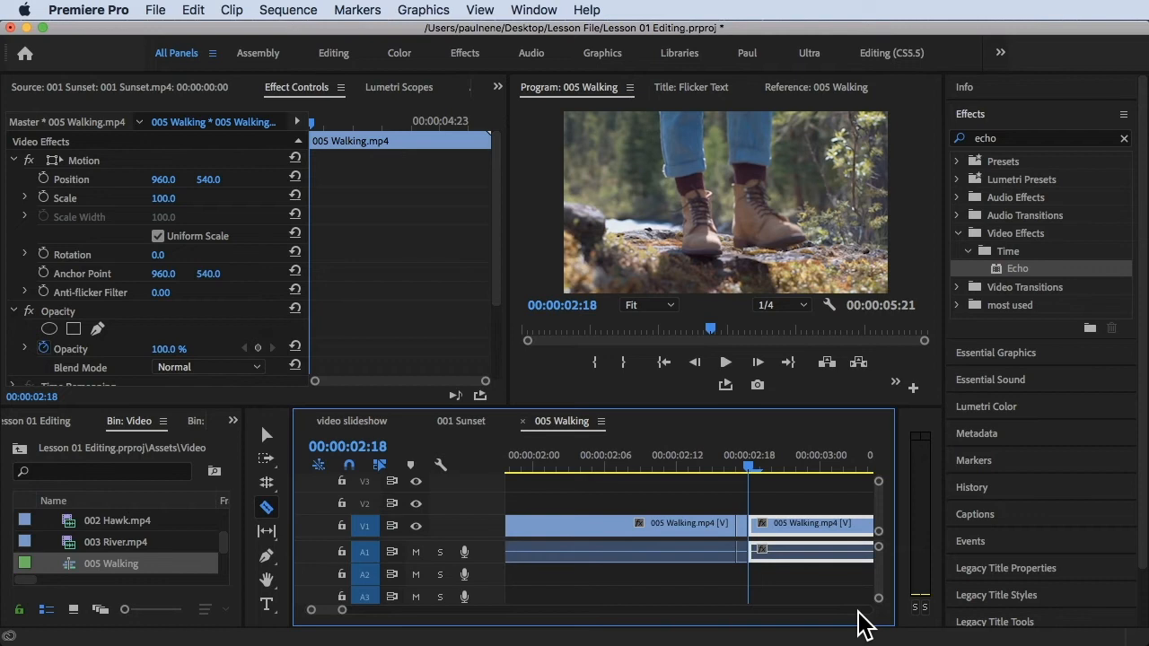
key("Right")
key("Right")
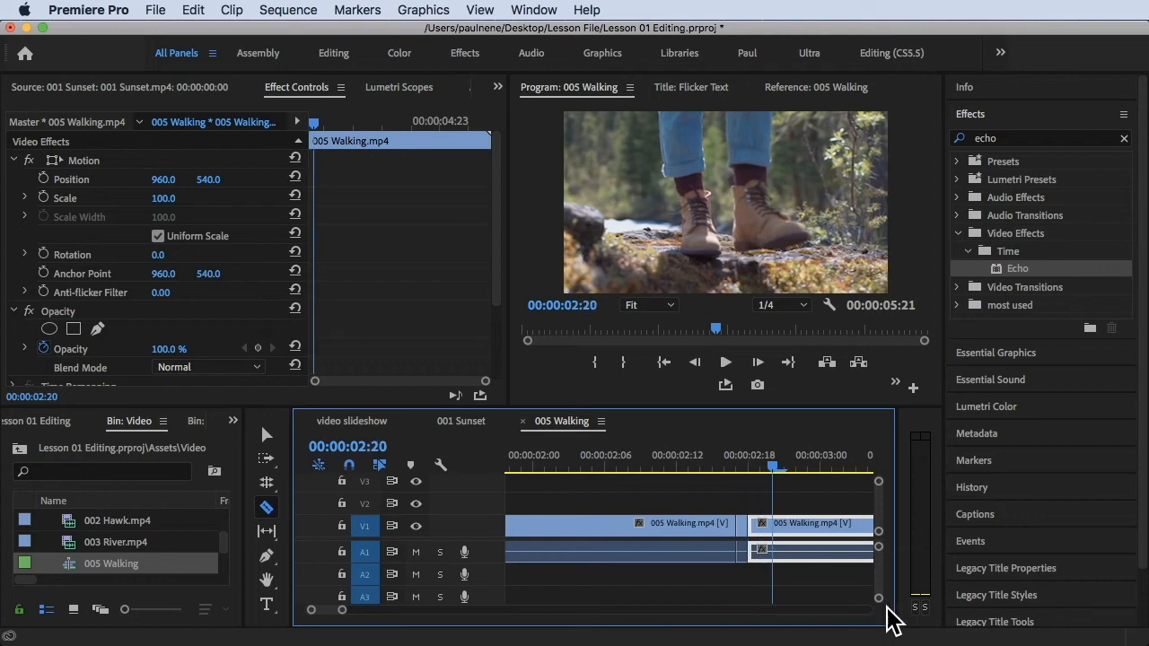
left_click(772, 530)
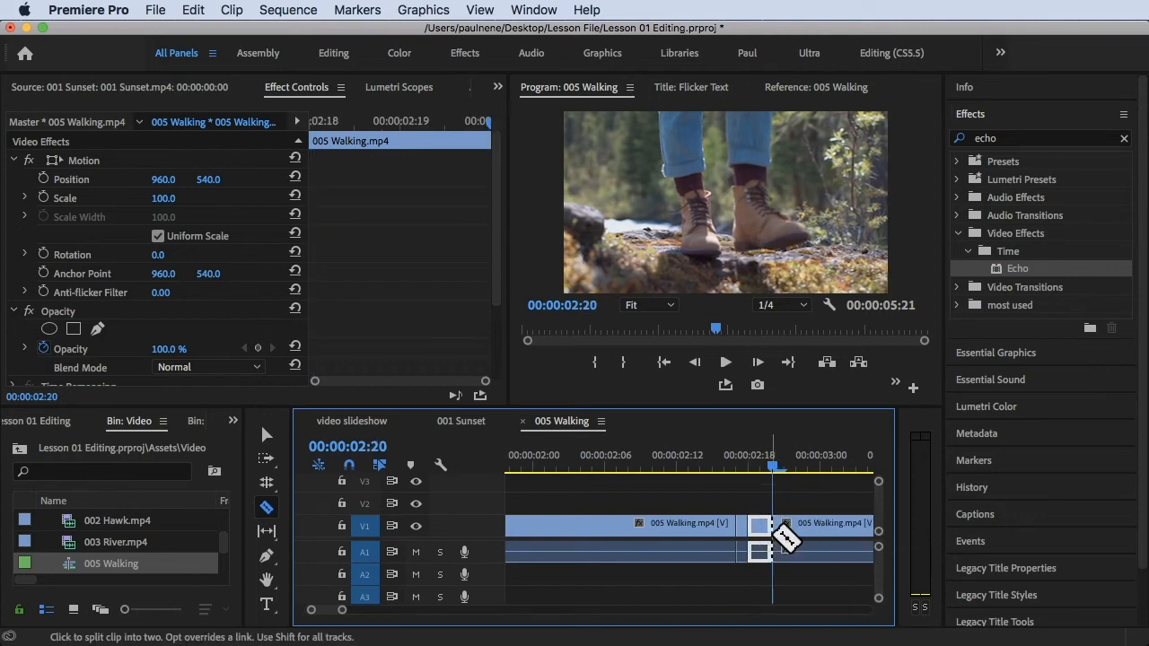
key("Right")
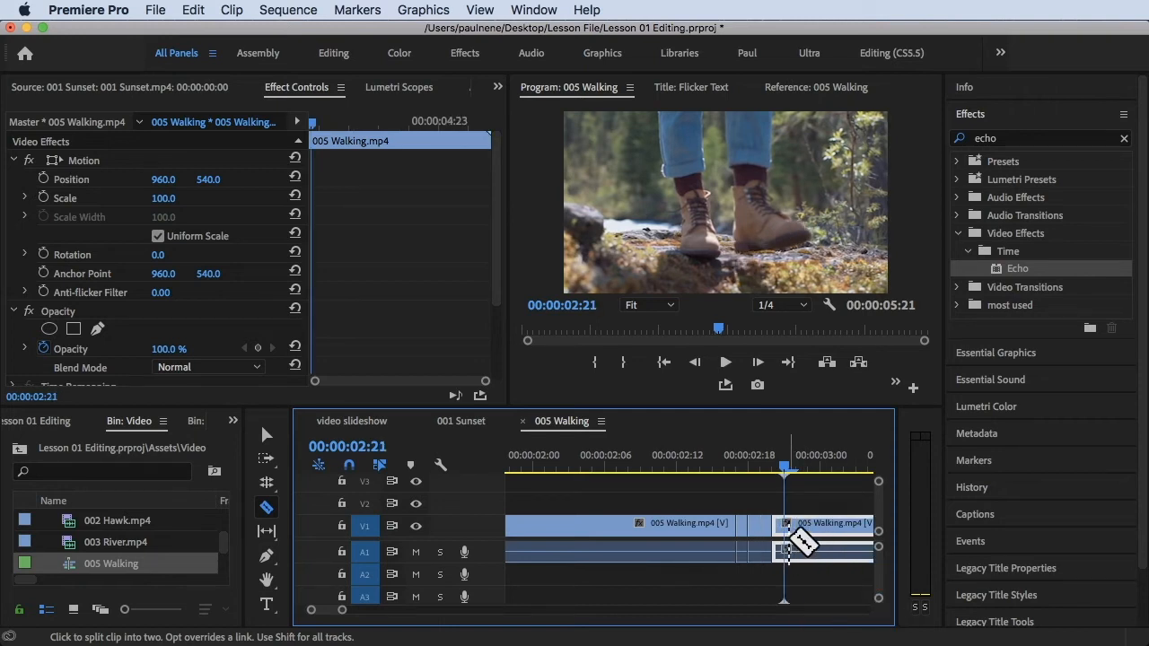
left_click(785, 530)
Shift all clips after 00:00:02:21 to the right with Track Select Forward to open a gap
key("a")
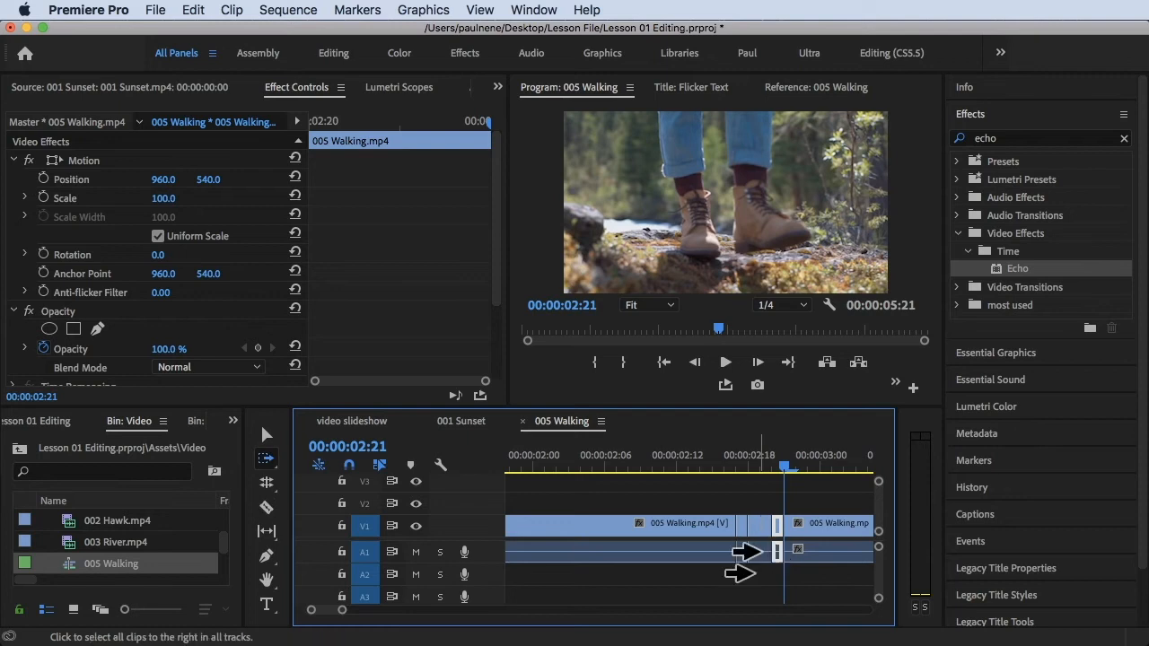
left_click_drag(830, 543, 867, 531)
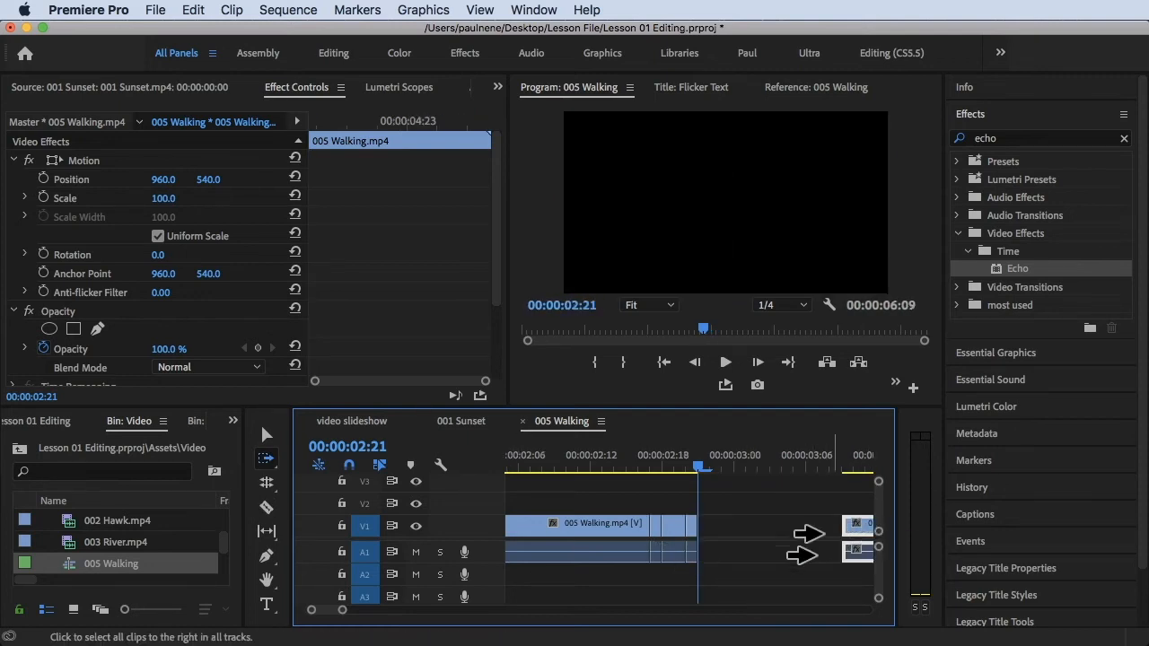
key("v")
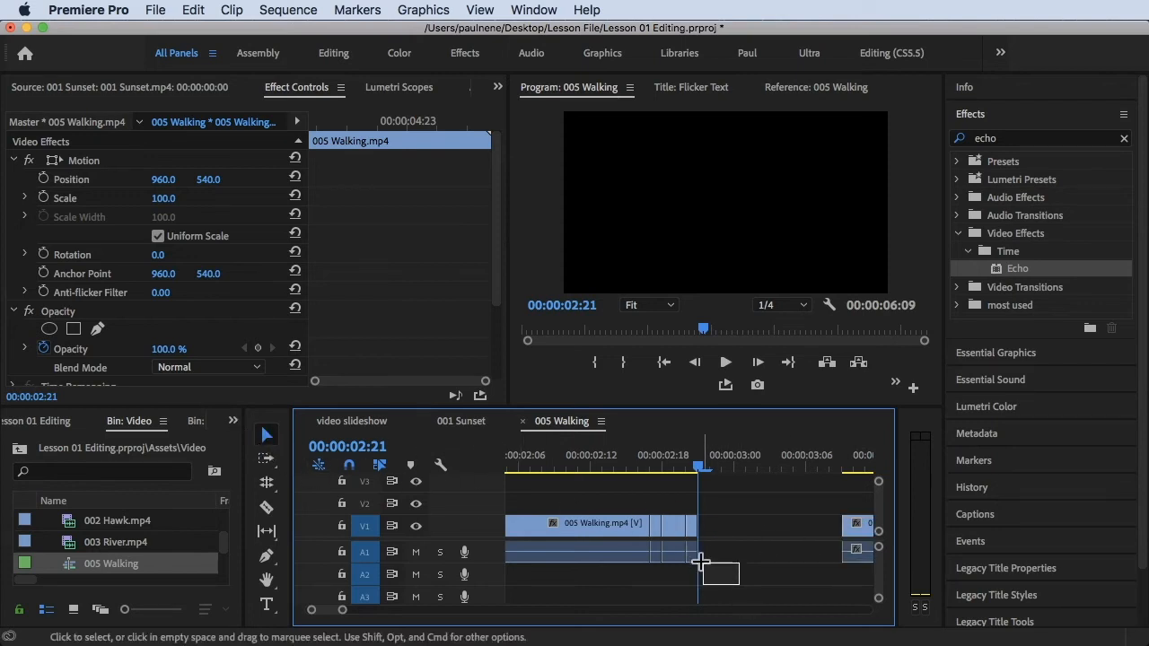
Select the single-frame clips and paste three copies of them into the gap after the playhead
left_click_drag(662, 523, 659, 525)
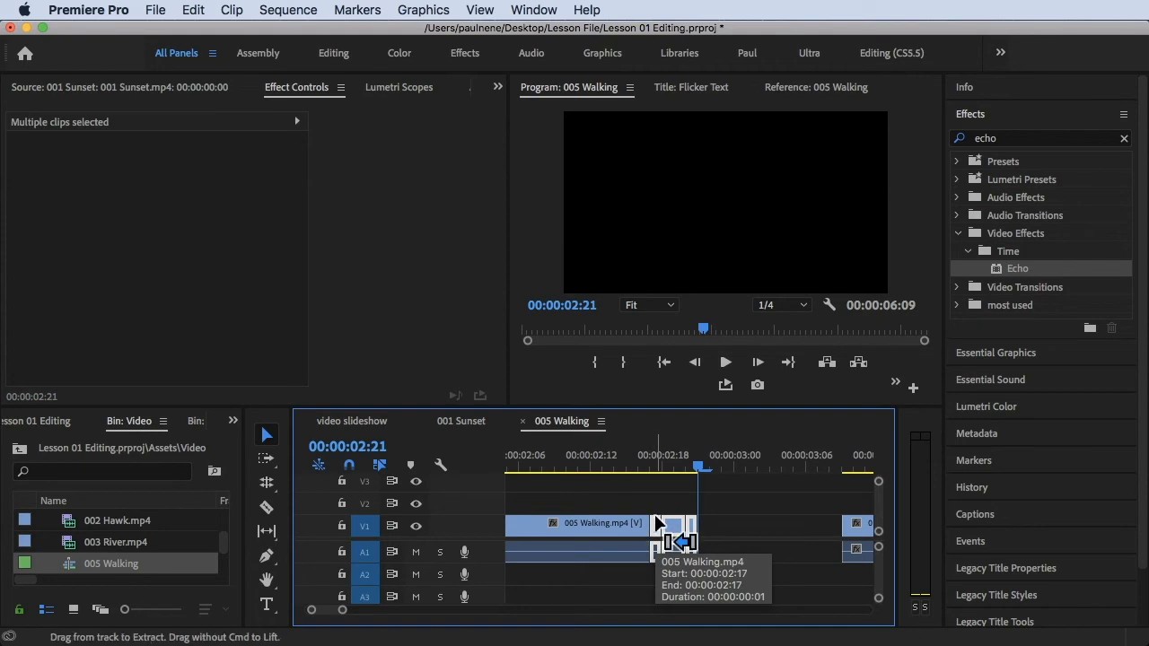
key("super+v")
key("super+v")
key("super+v")
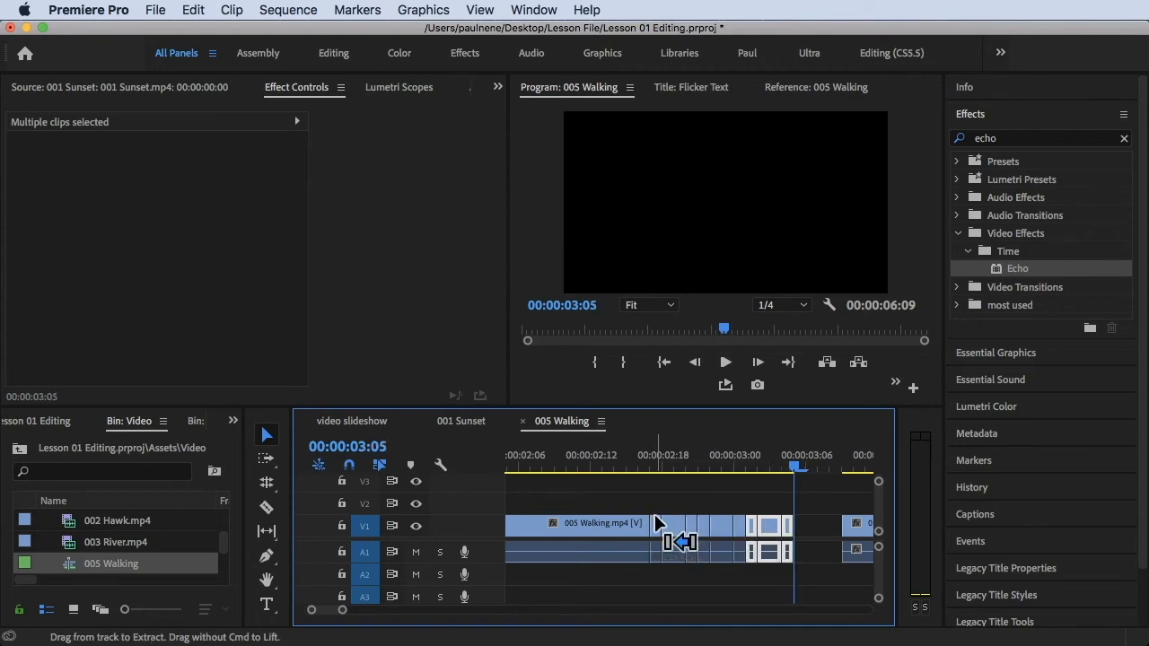
Play the sequence from the start to review the repeated-frame stutter
left_click(659, 527)
left_click(618, 458)
key("space")
key("space")
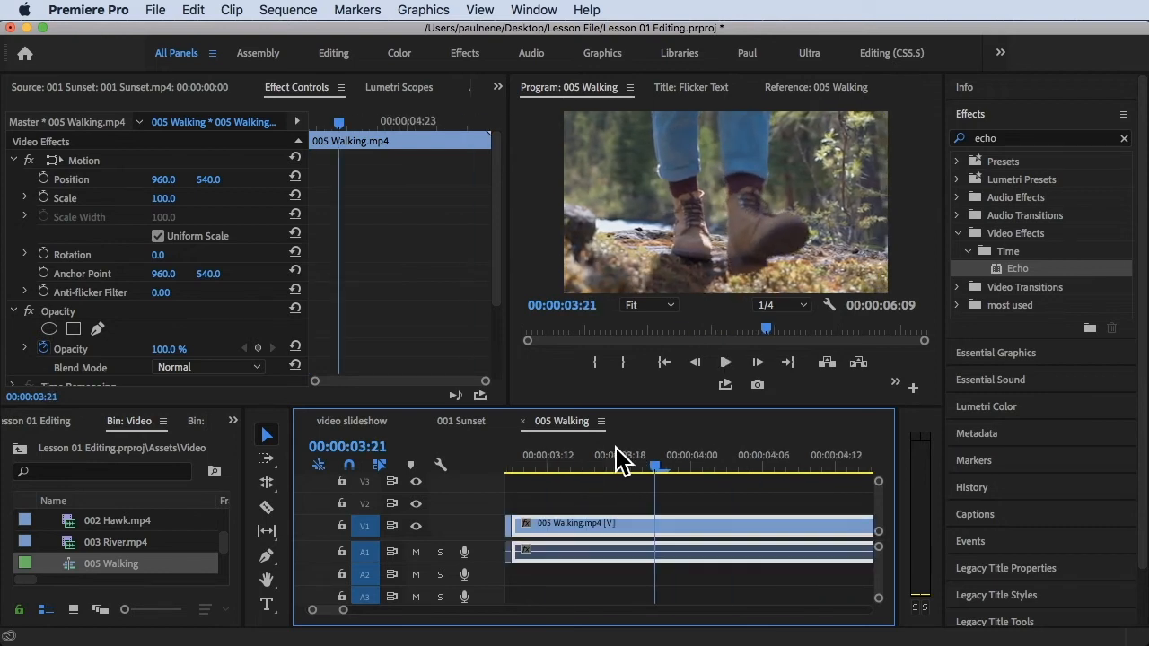
scroll(638, 490, "down", 5)
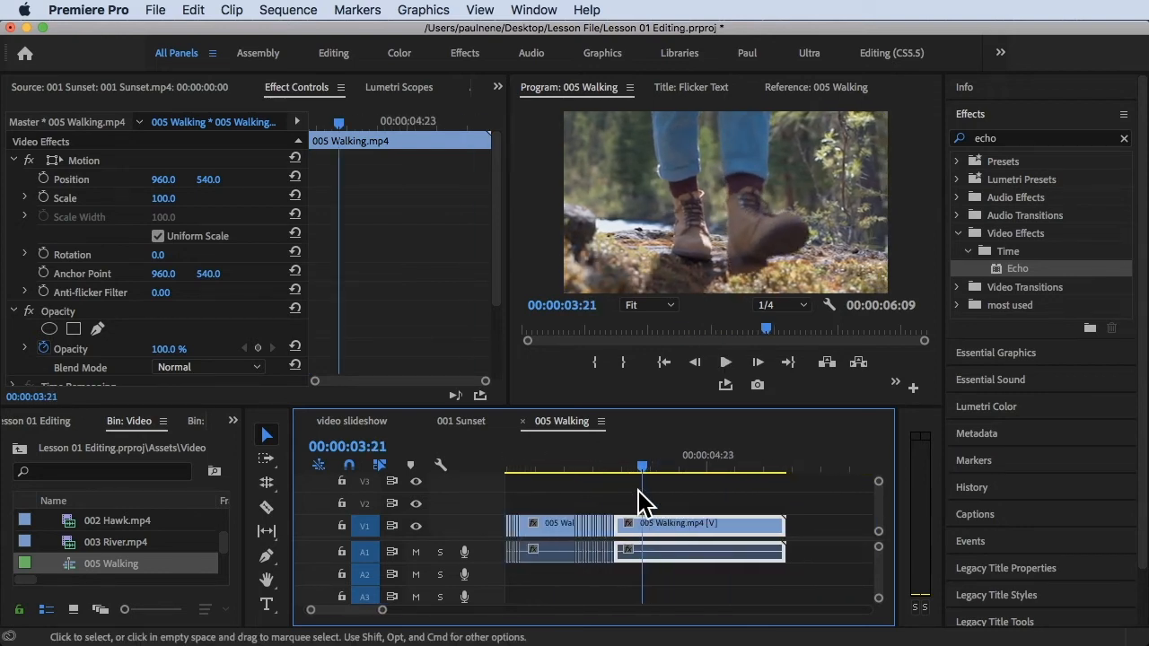
scroll(638, 489, "left", 3)
left_click_drag(628, 469, 503, 468)
key("space")
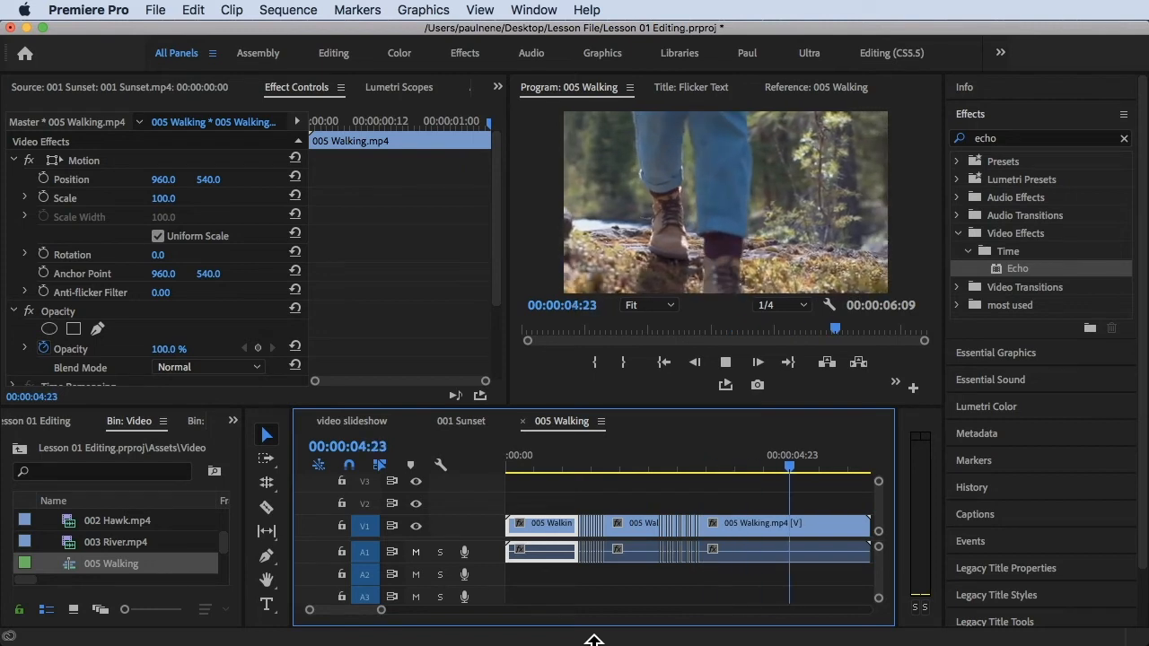
key("space")
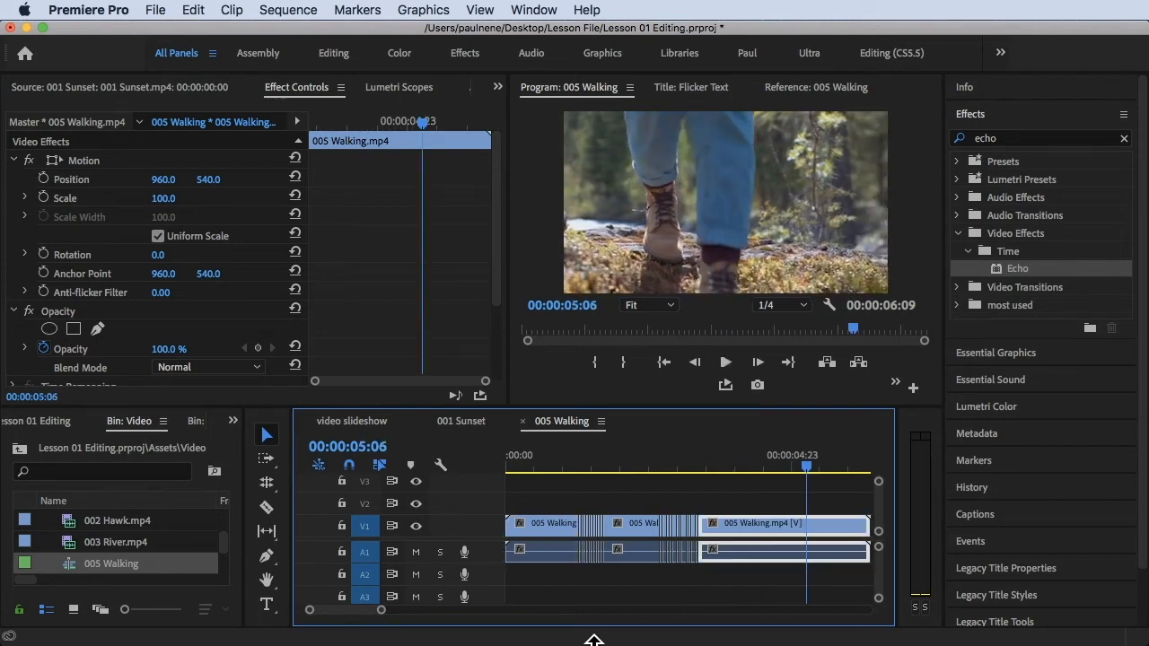
Examine the stutter cuts around 00:00:01:10 in the timeline
mouse_move(573, 474)
left_mouse_down()
mouse_move(610, 474)
mouse_move(582, 479)
left_mouse_up()
key("=")
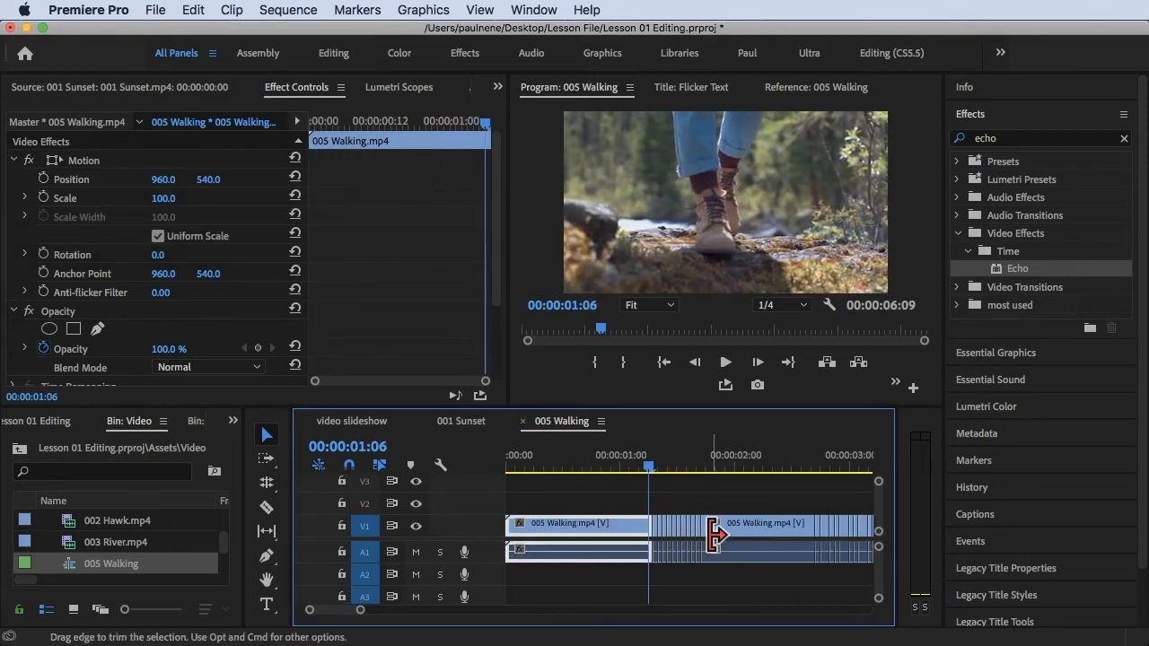
left_click(646, 460)
left_click_drag(648, 466, 671, 494)
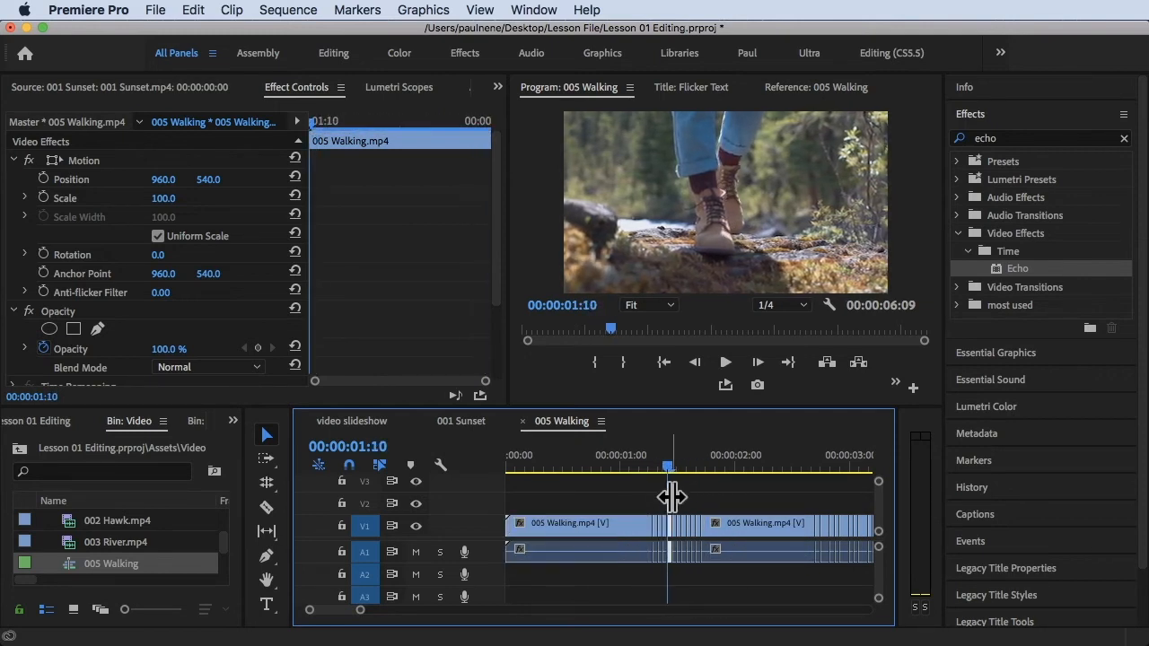
key("minus")
key("minus")
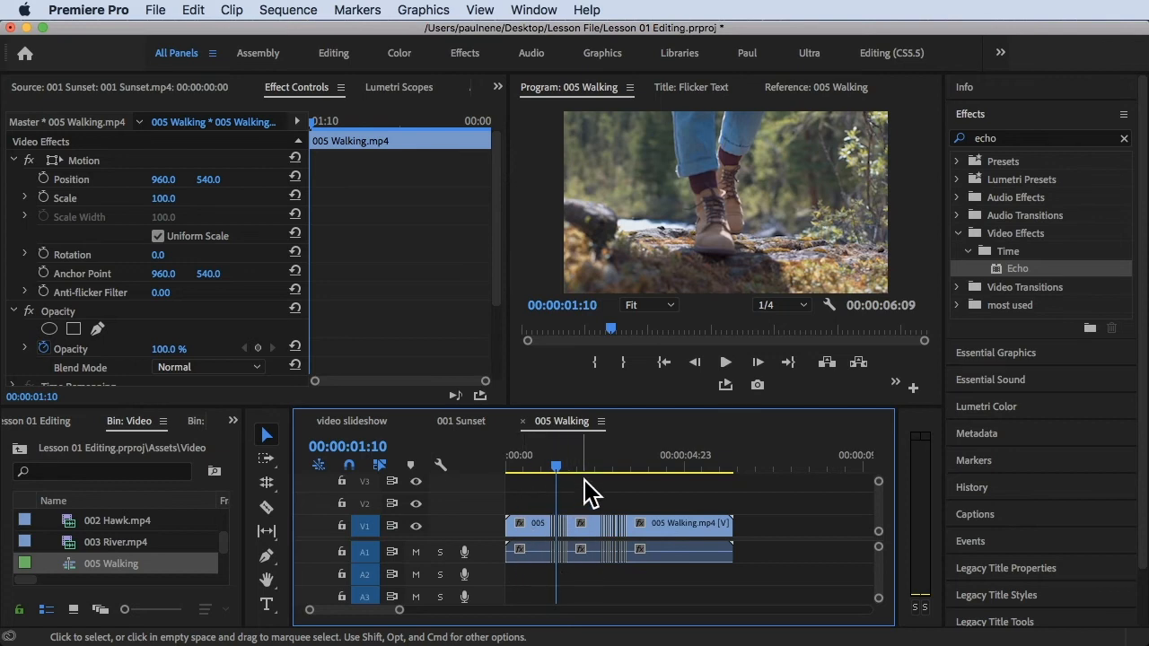
Select all clips in the timeline and nest them, keeping the default nested sequence name
left_click_drag(568, 476, 504, 572)
right_click(653, 526)
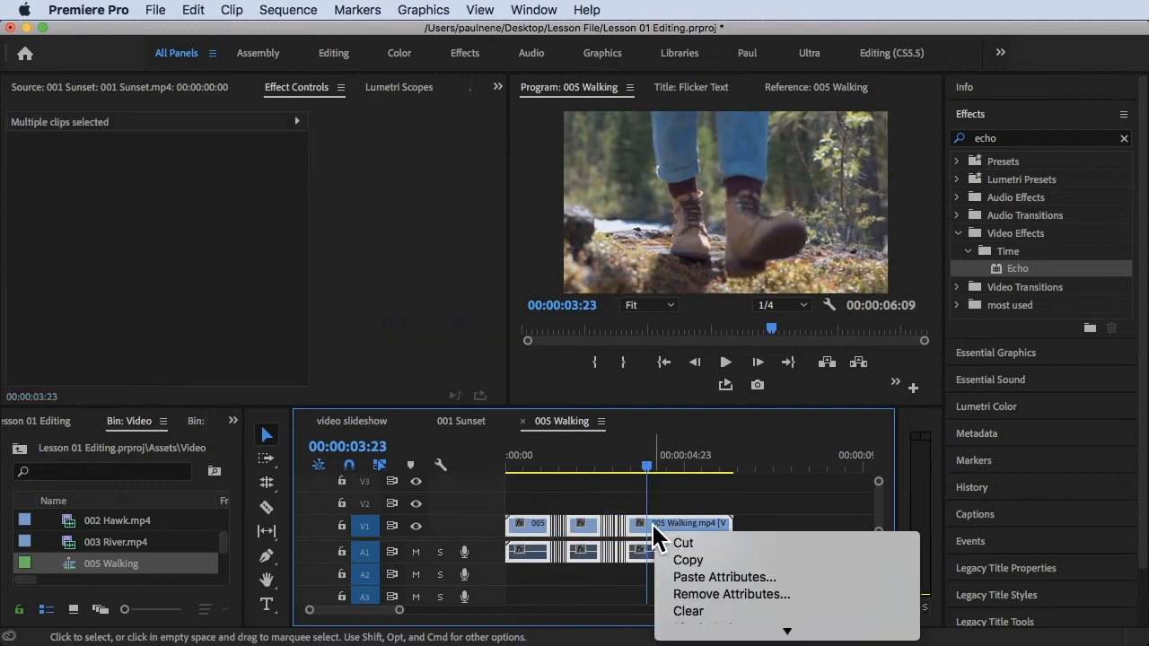
scroll(718, 484, "down", 5)
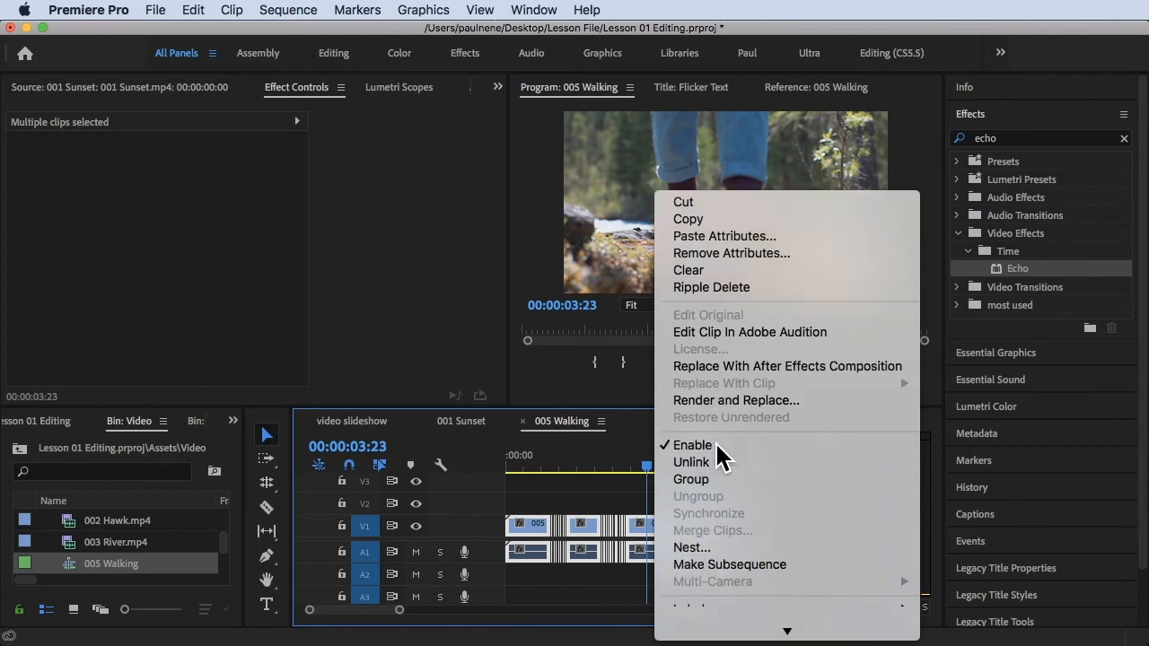
left_click(699, 360)
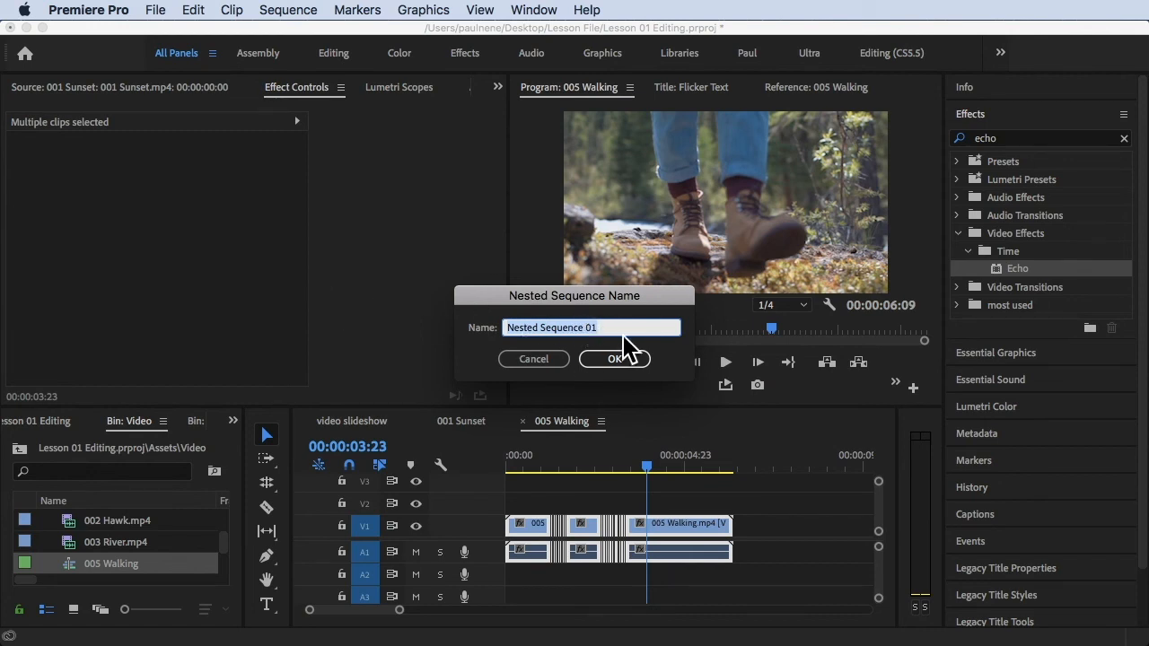
left_click(616, 359)
Open the nested sequence to inspect the clips inside it
left_click(588, 466)
left_click_drag(588, 464, 628, 473)
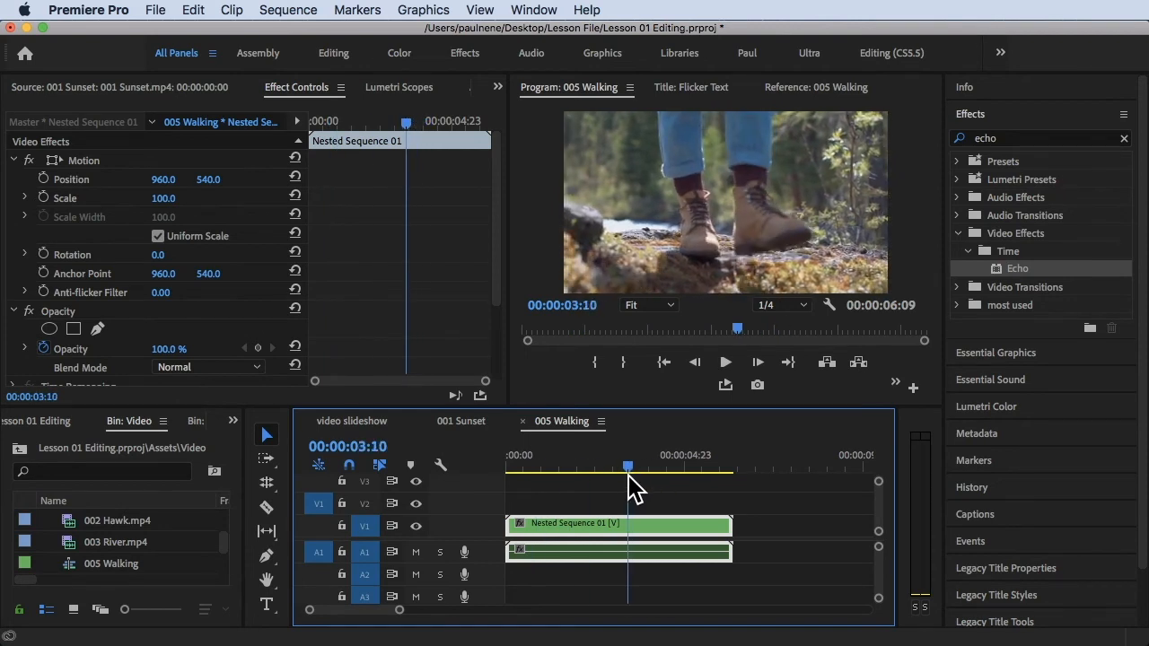
double_click(599, 529)
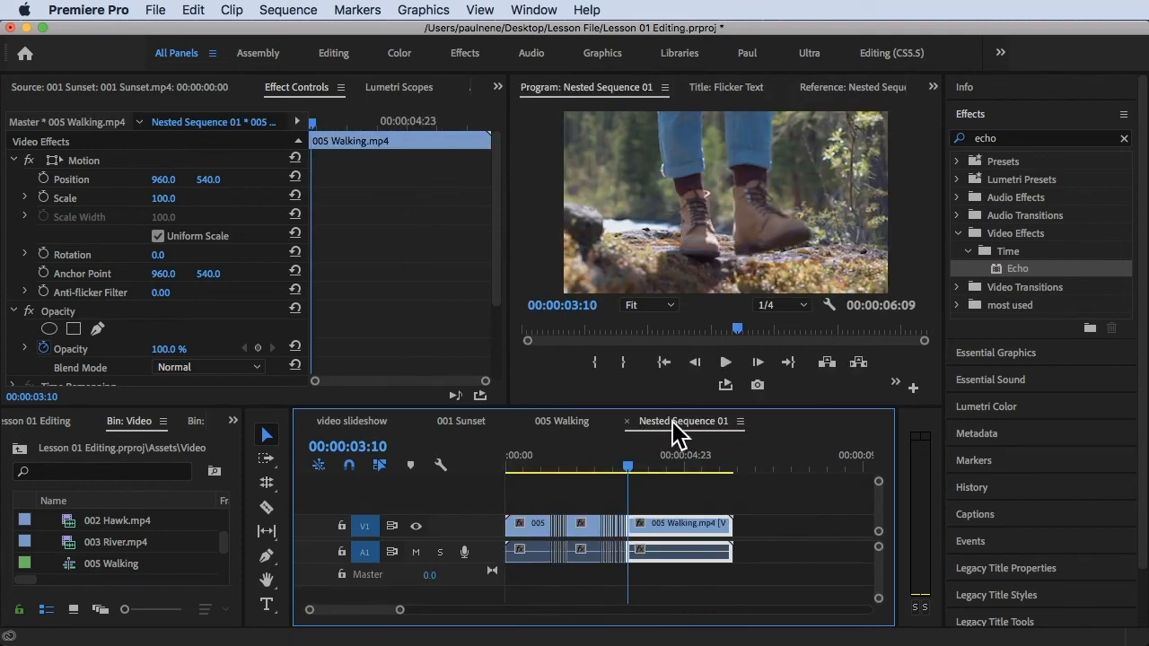
left_click_drag(639, 475, 610, 480)
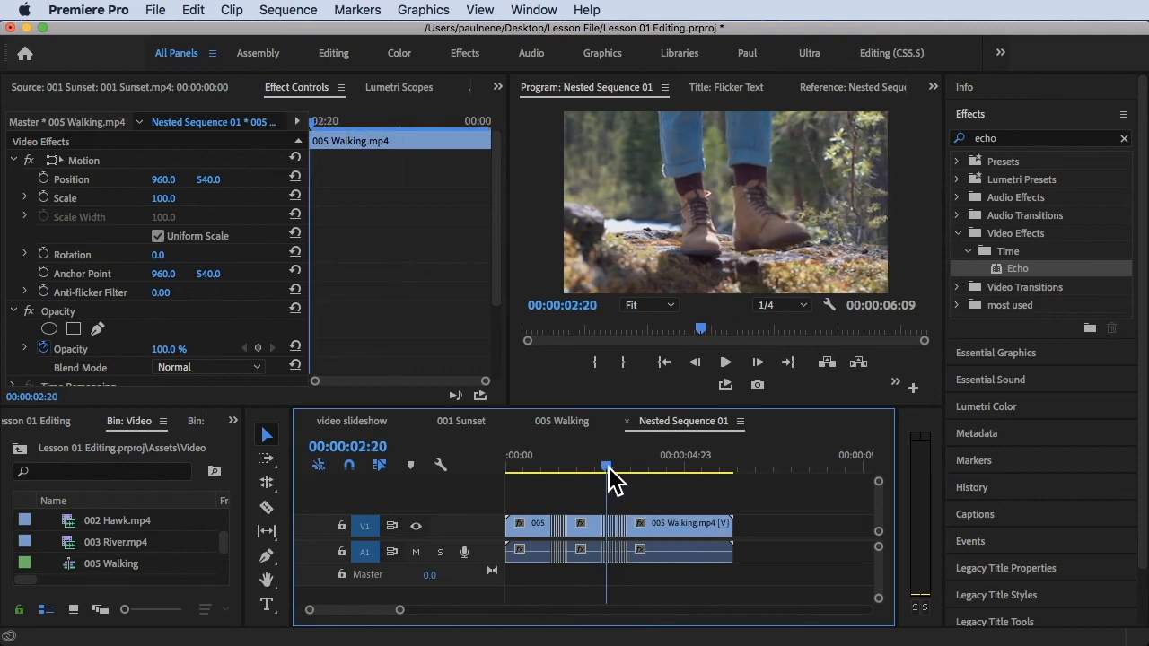
Return to the 005 Walking sequence and play it from the start
left_click(573, 424)
left_click_drag(626, 464, 451, 505)
key("space")
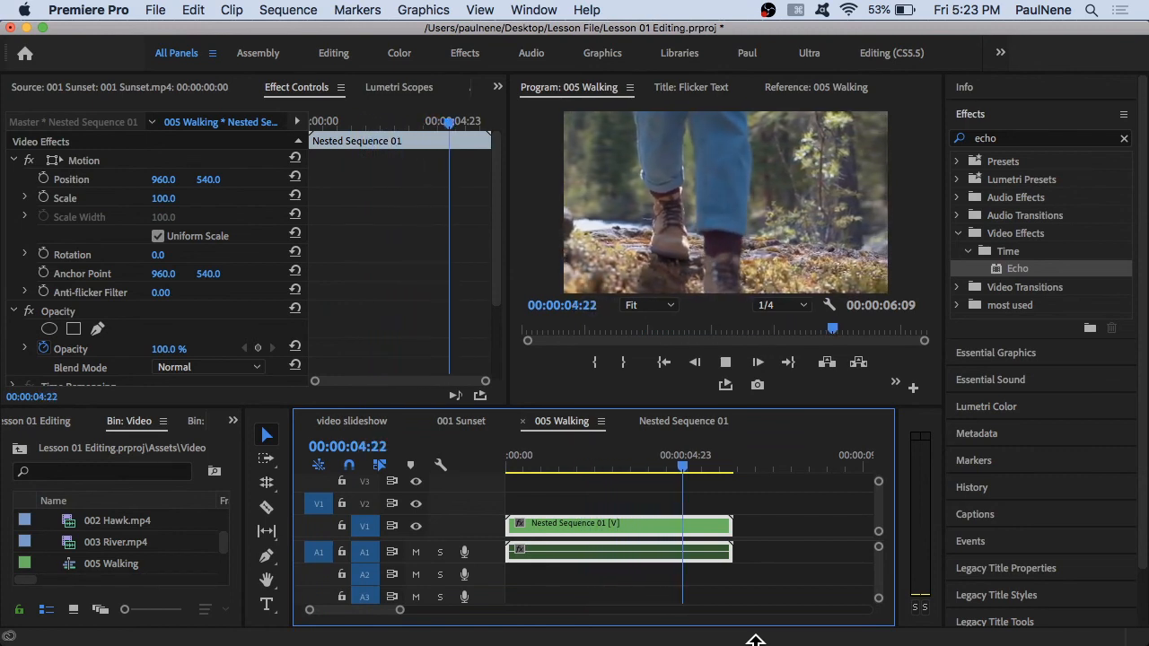
Set the program monitor's playback resolution to Full
left_click(796, 311)
left_click(797, 305)
left_click(799, 322)
Play the sequence from the start in a maximized panel to preview the stutter effect
left_click_drag(615, 463, 267, 471)
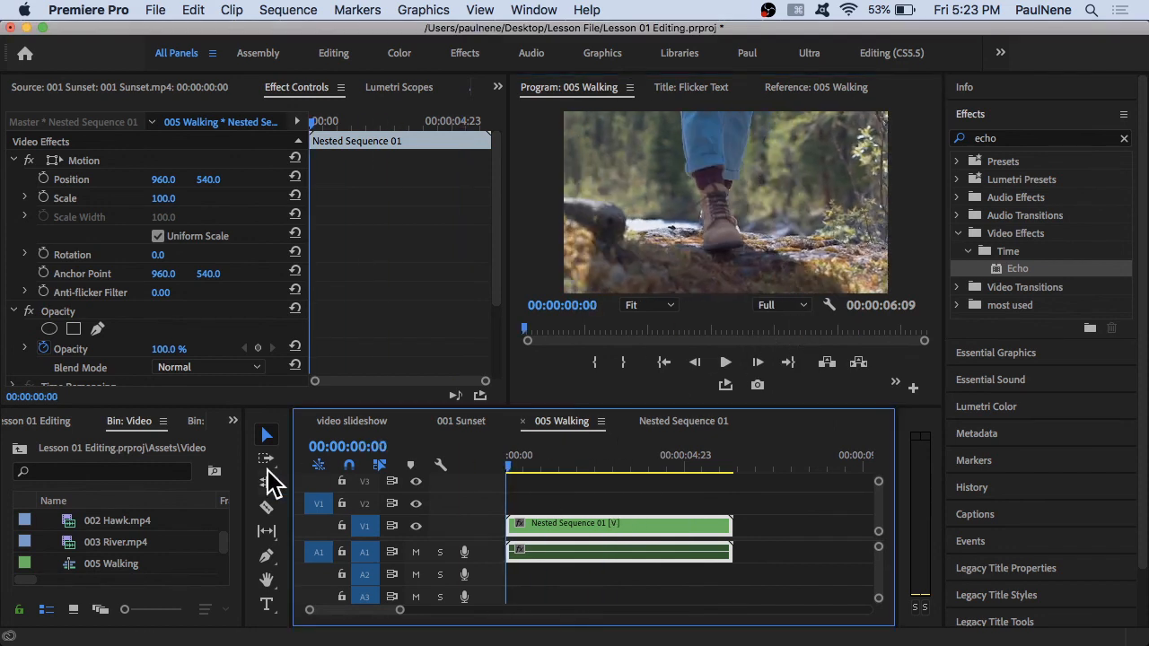
key("ctrl+grave")
key("space")
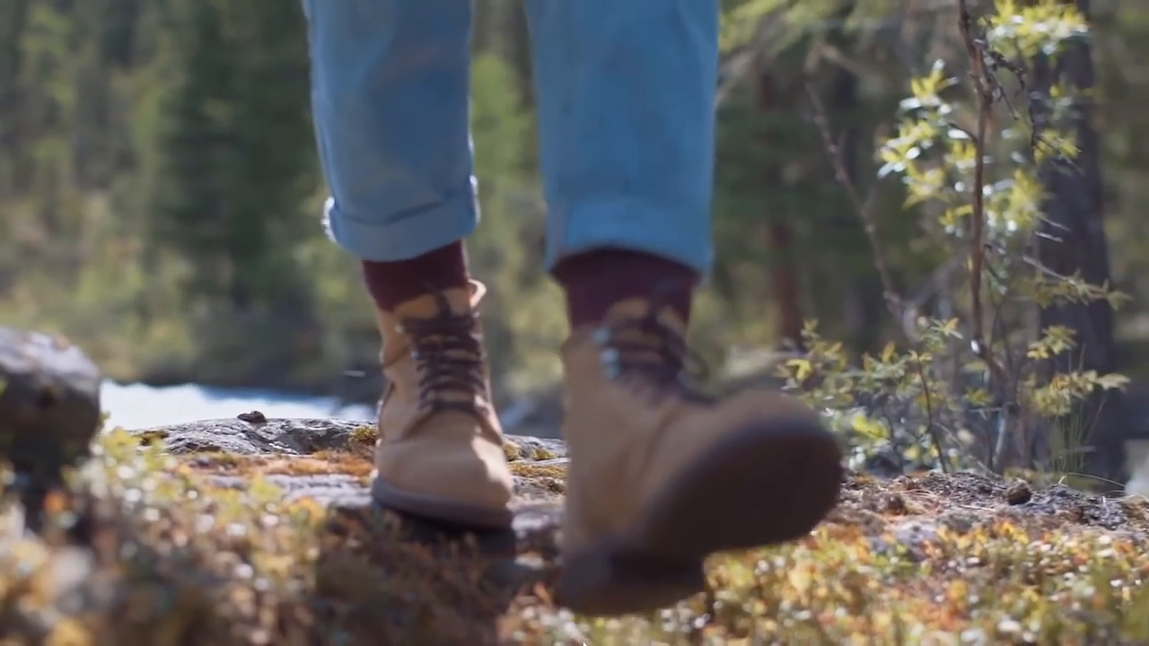
key("ctrl+grave")
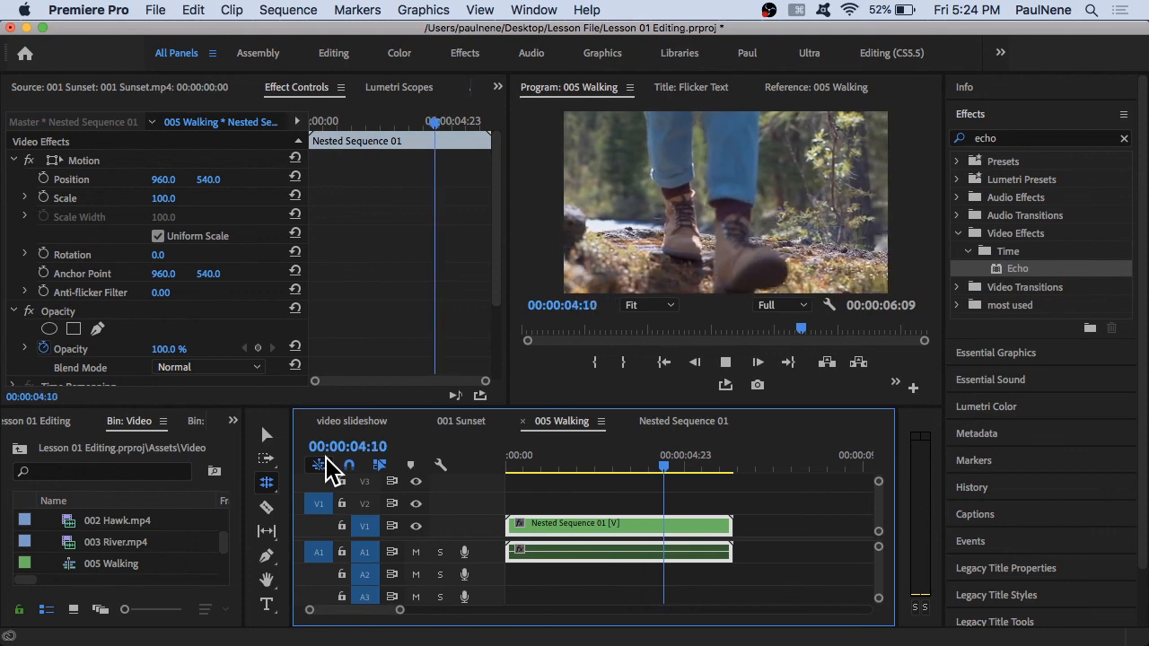